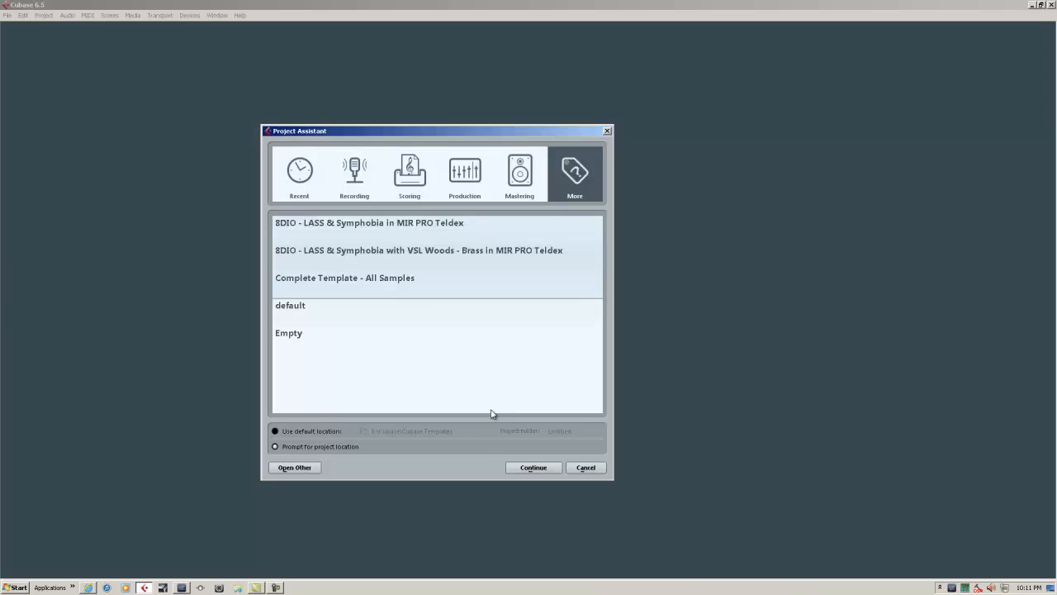
Create a new project from the Empty template in the Cubase Testing folder
{"action": "left_click", "coordinate": [295, 334]}
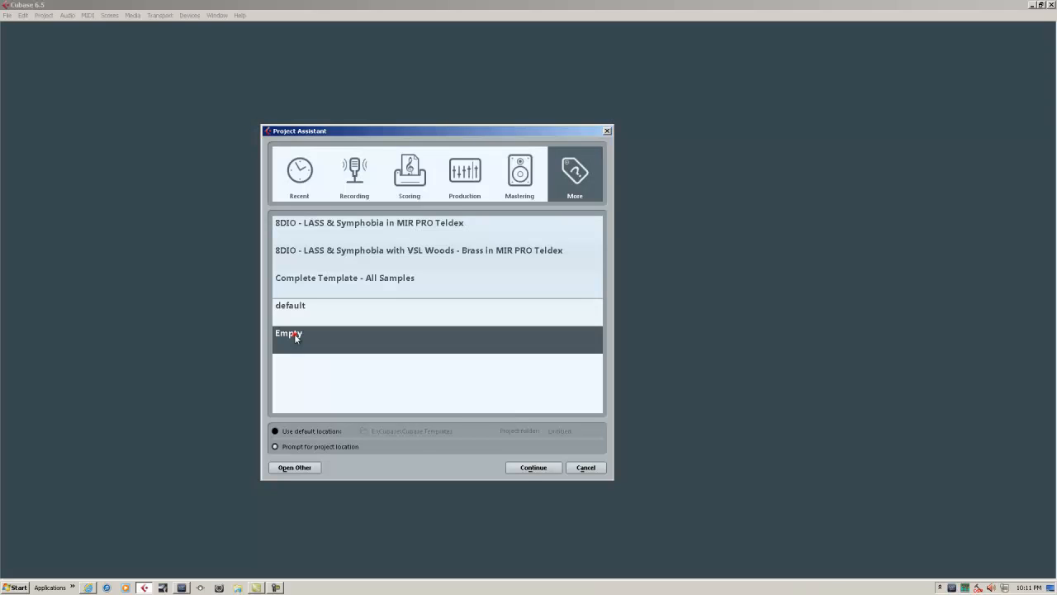
{"action": "left_click", "coordinate": [511, 468]}
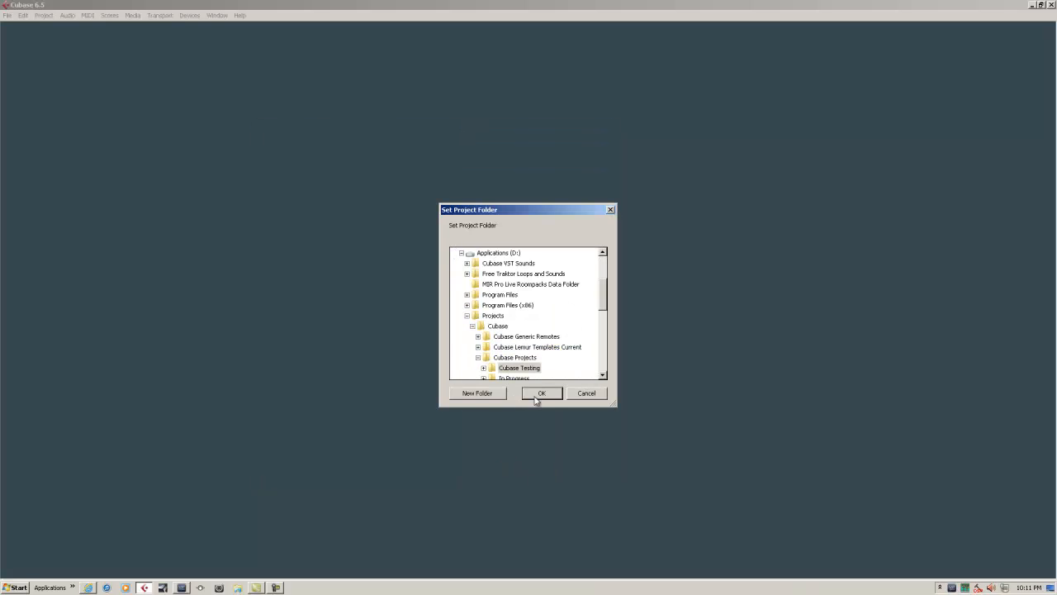
{"action": "left_click", "coordinate": [538, 395]}
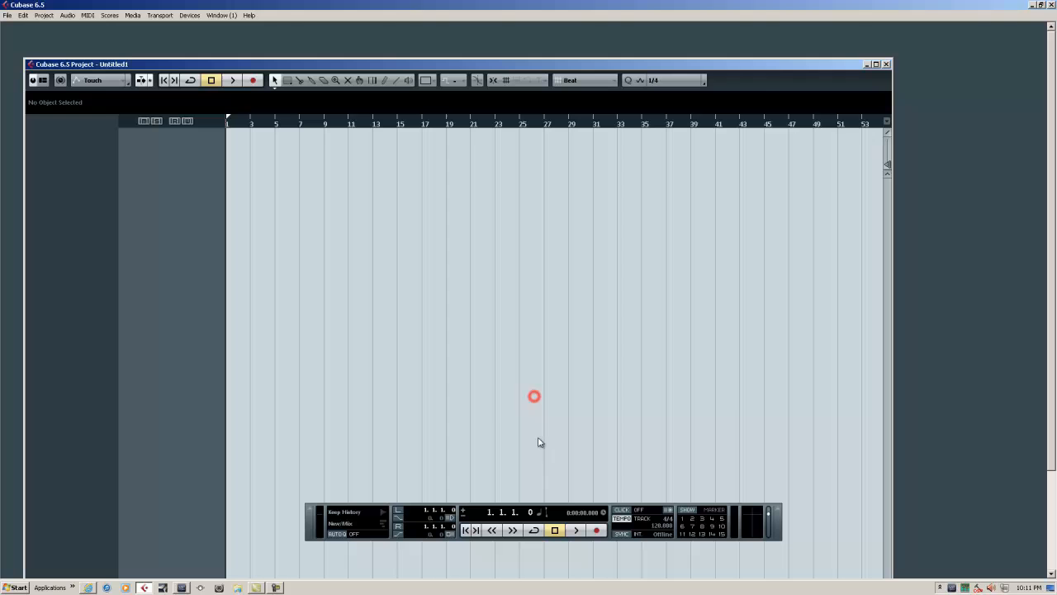
Load Vienna Ensemble Pro into the first VST instrument slot and create a MIDI track assigned to it
{"action": "left_click", "coordinate": [875, 65]}
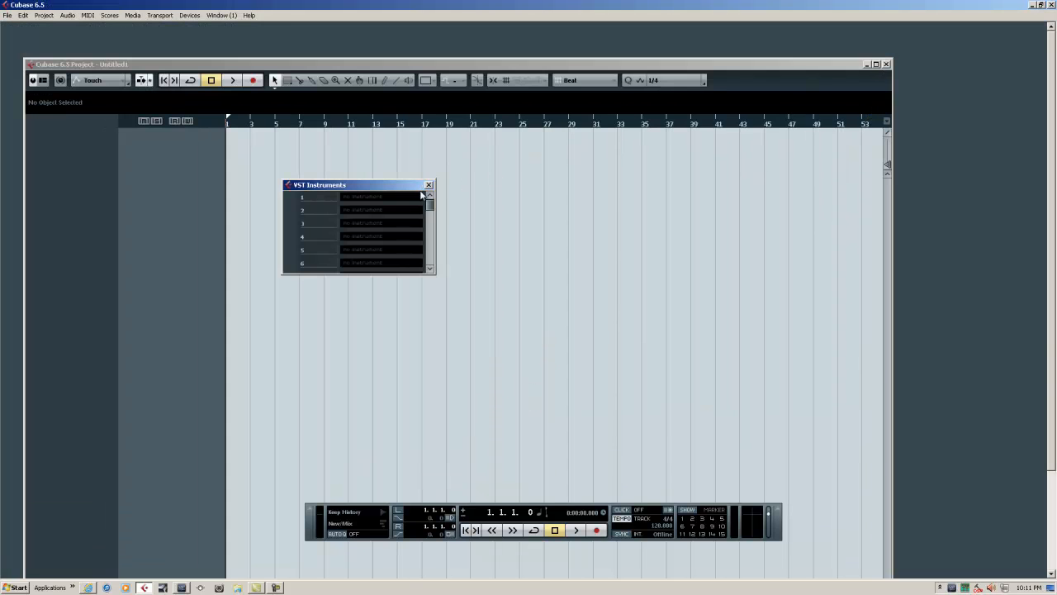
{"action": "left_click", "coordinate": [393, 199]}
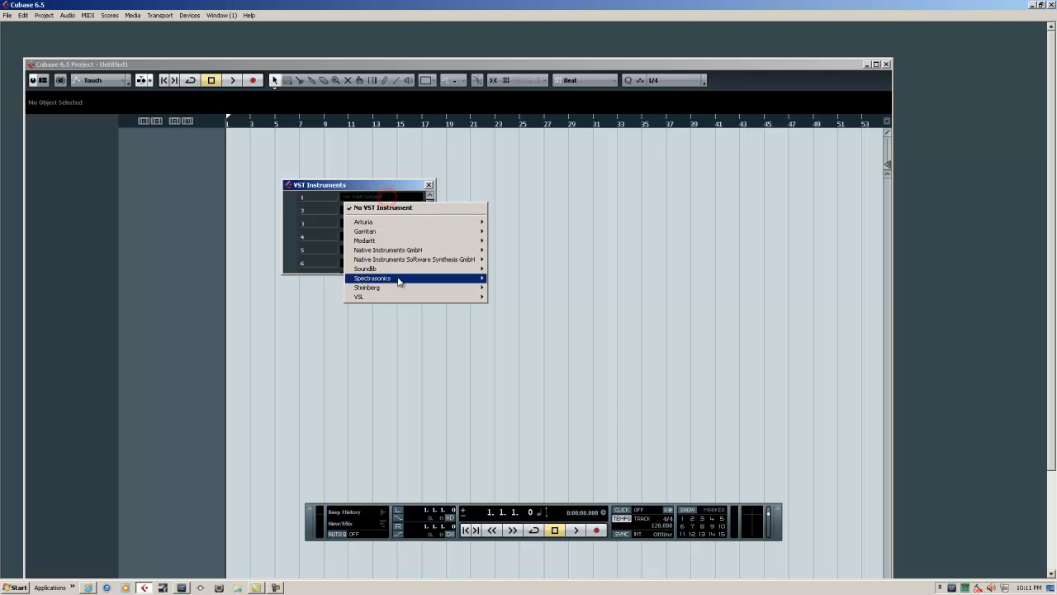
{"action": "mouse_move", "coordinate": [476, 298]}
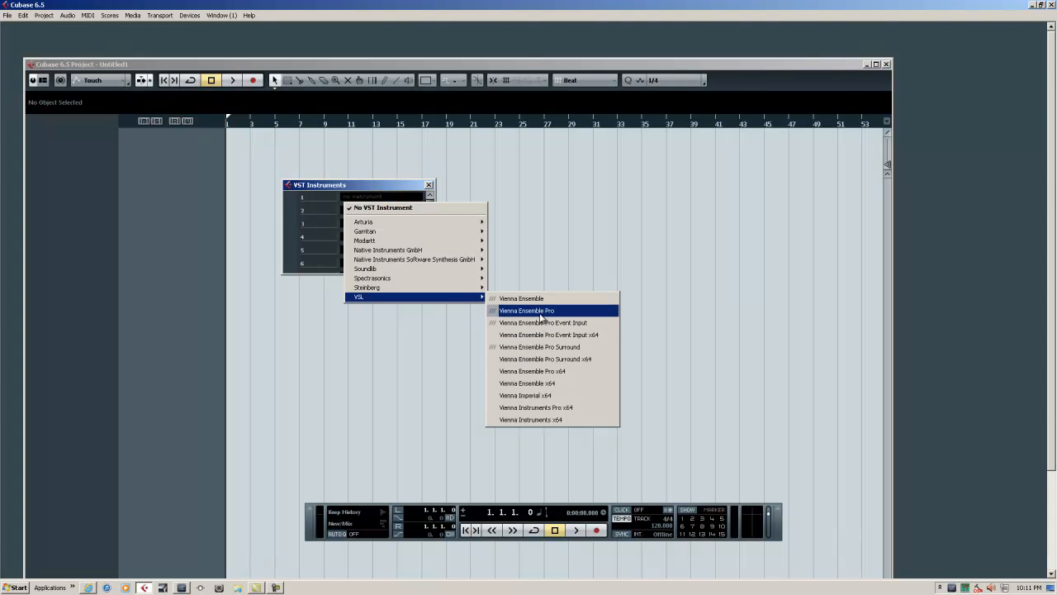
{"action": "left_click", "coordinate": [533, 310]}
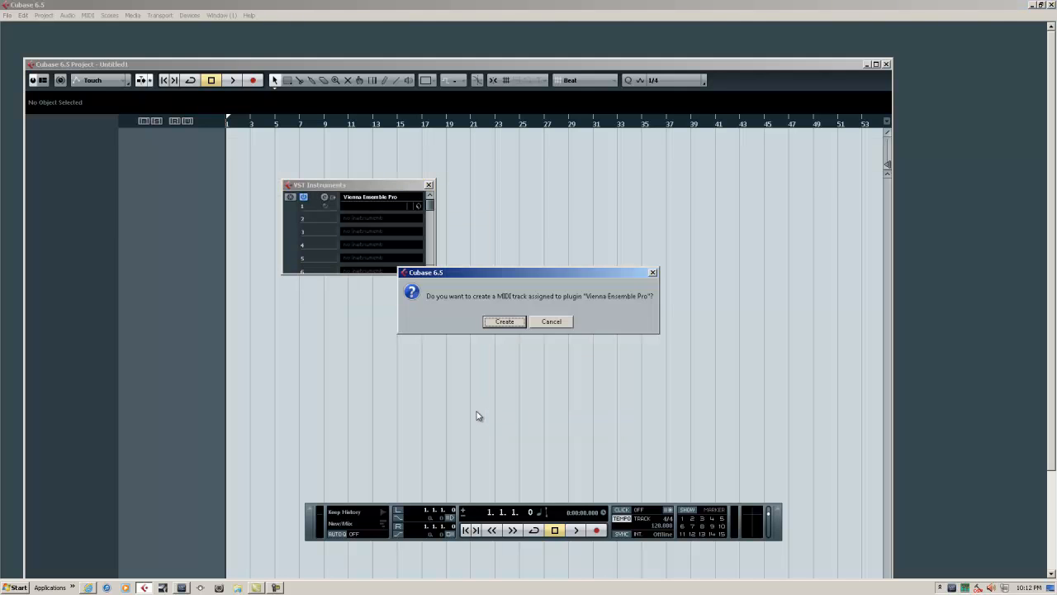
{"action": "left_click", "coordinate": [504, 326]}
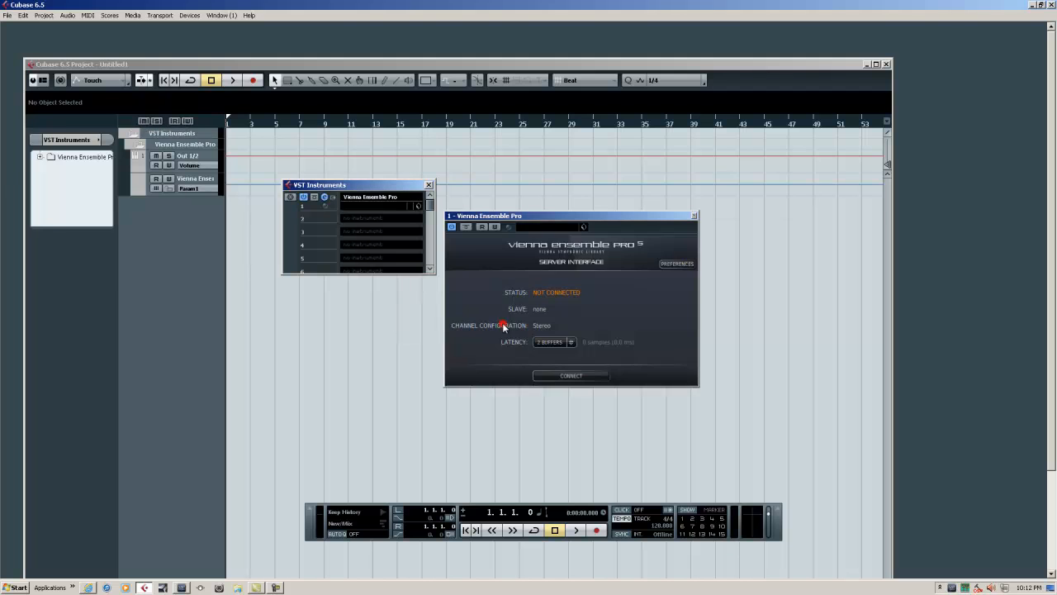
Connect the plugin to the new 64-bit localhost server instance, and close the plugin and VST Instruments windows
{"action": "left_click", "coordinate": [569, 375]}
{"action": "double_click", "coordinate": [506, 291]}
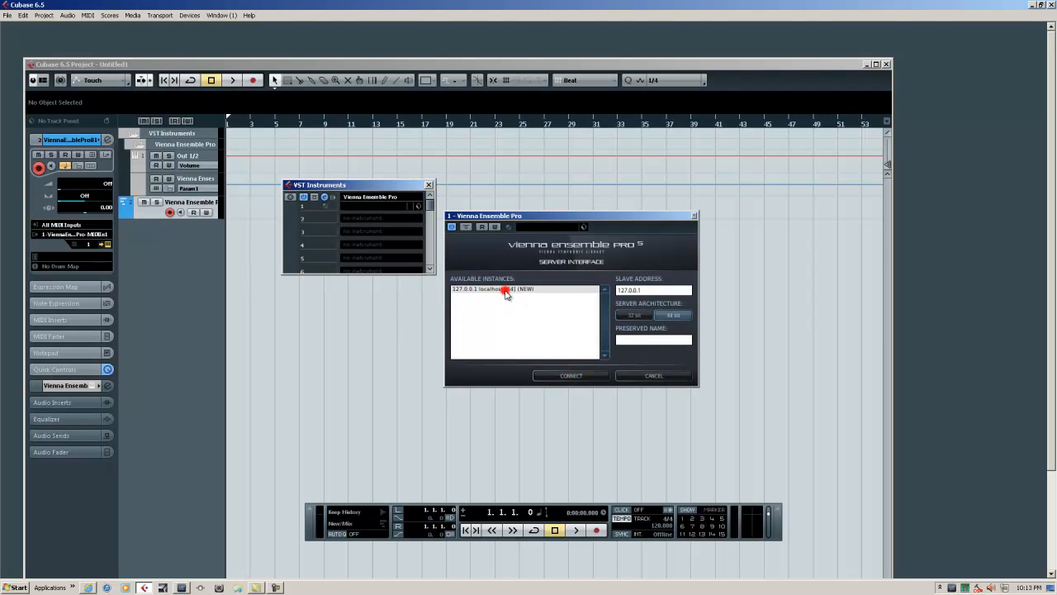
{"action": "left_click", "coordinate": [694, 216]}
{"action": "left_click", "coordinate": [430, 185]}
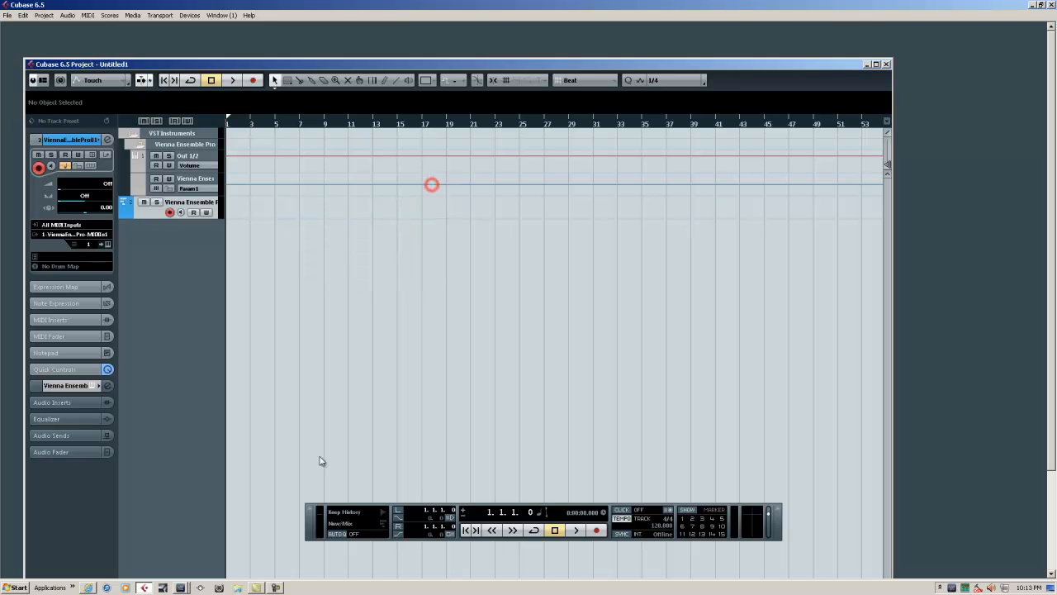
Switch to Vienna Ensemble Pro and add a stereo Omnisphere plugin channel in the mixer
{"action": "left_click", "coordinate": [182, 587]}
{"action": "left_click", "coordinate": [168, 569]}
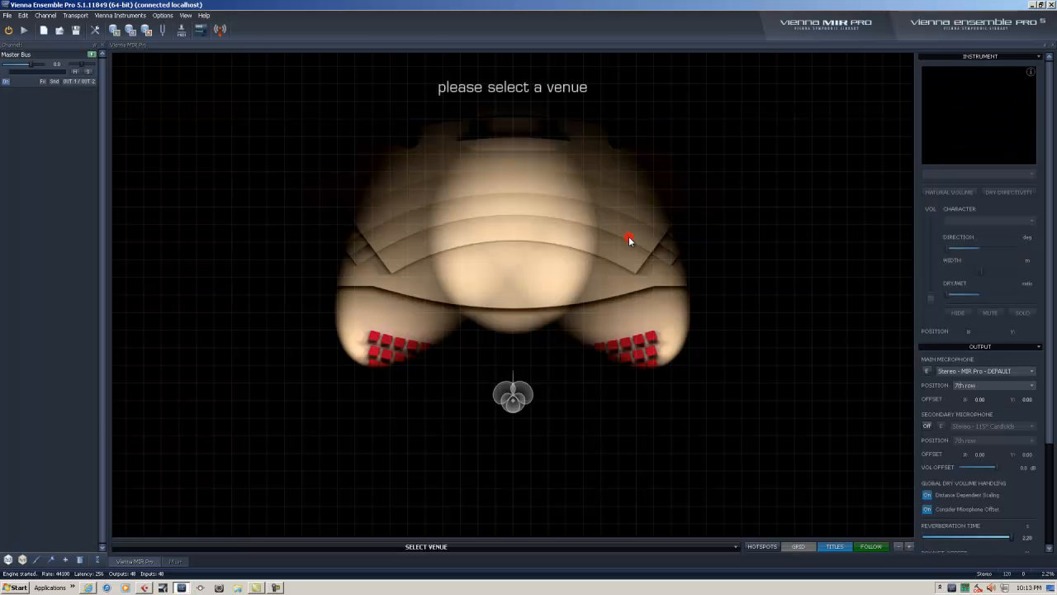
{"action": "left_click", "coordinate": [175, 561]}
{"action": "right_click", "coordinate": [253, 391]}
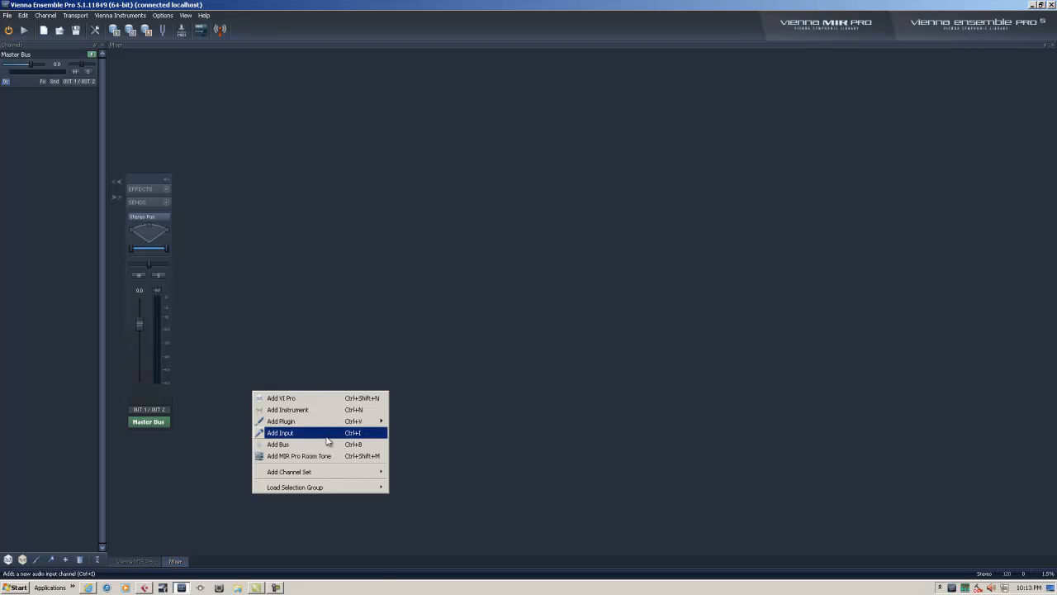
{"action": "mouse_move", "coordinate": [334, 427]}
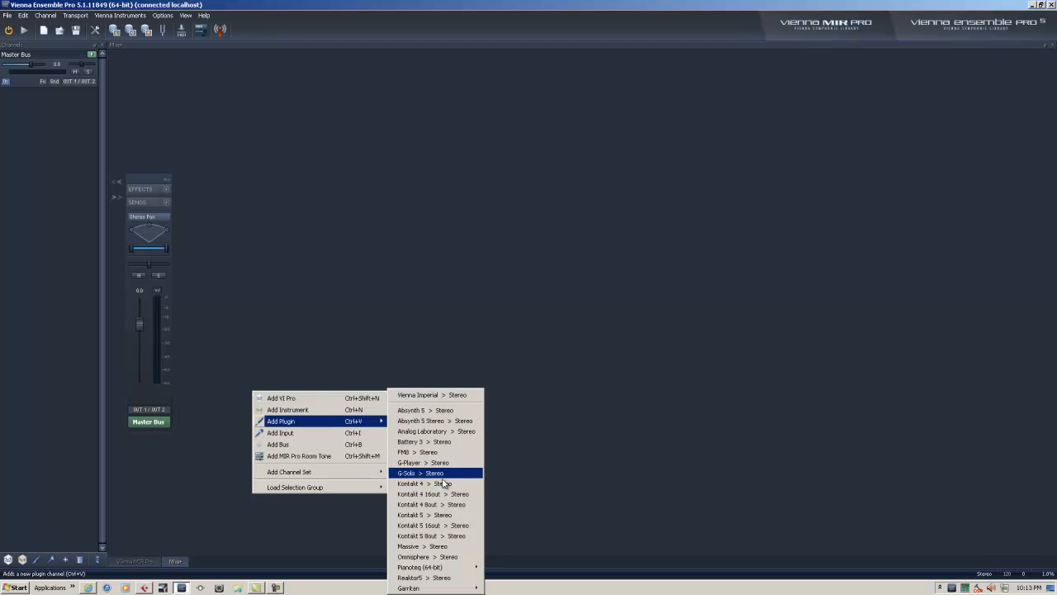
{"action": "left_click", "coordinate": [428, 557]}
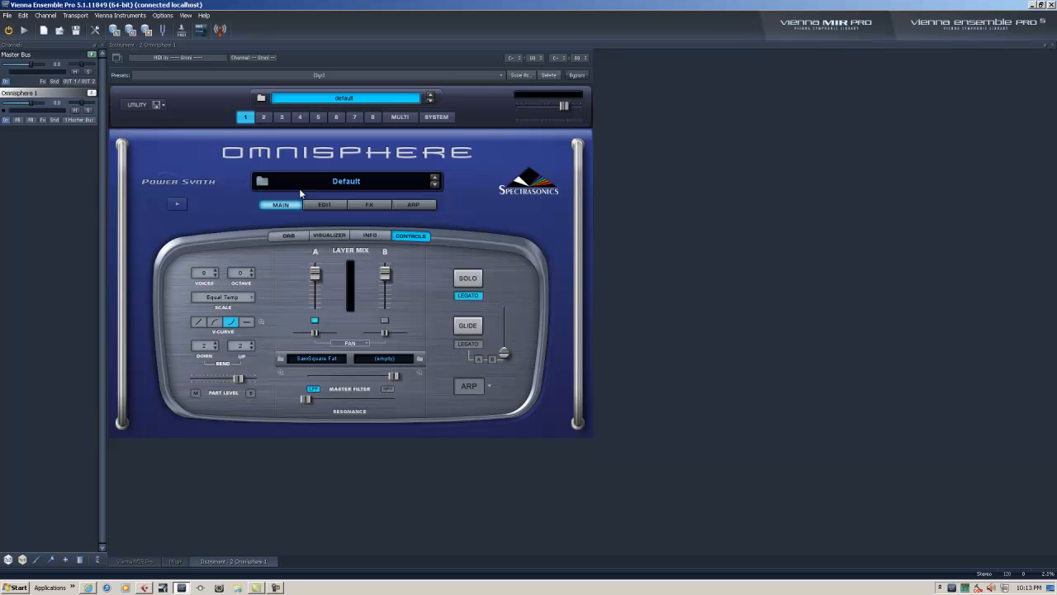
Load the Adagio Transparent Strings Warm patch in Omnisphere and close the patch browser
{"action": "left_click", "coordinate": [263, 181]}
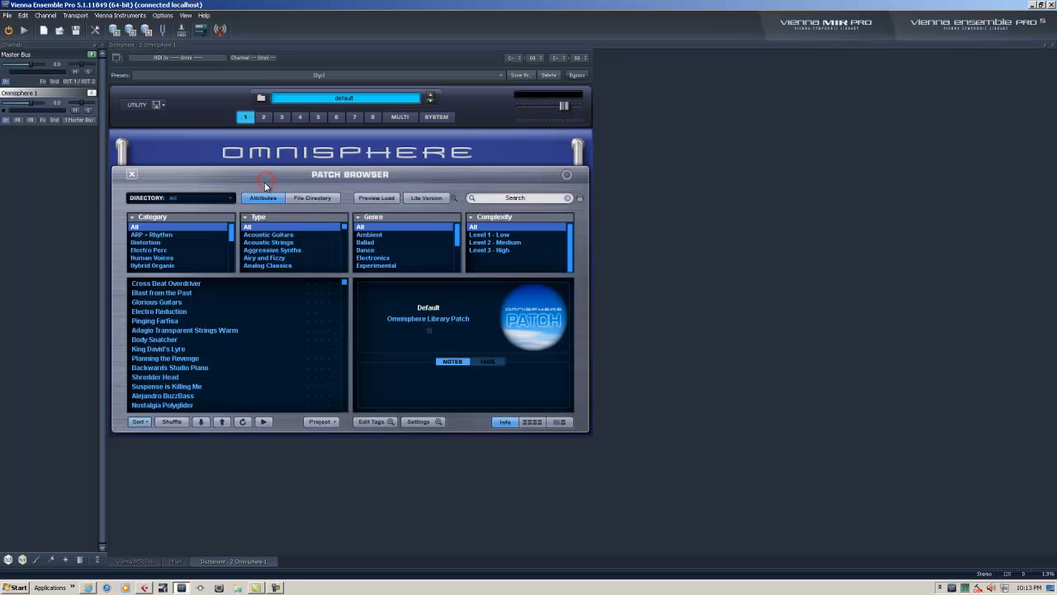
{"action": "left_click", "coordinate": [181, 331]}
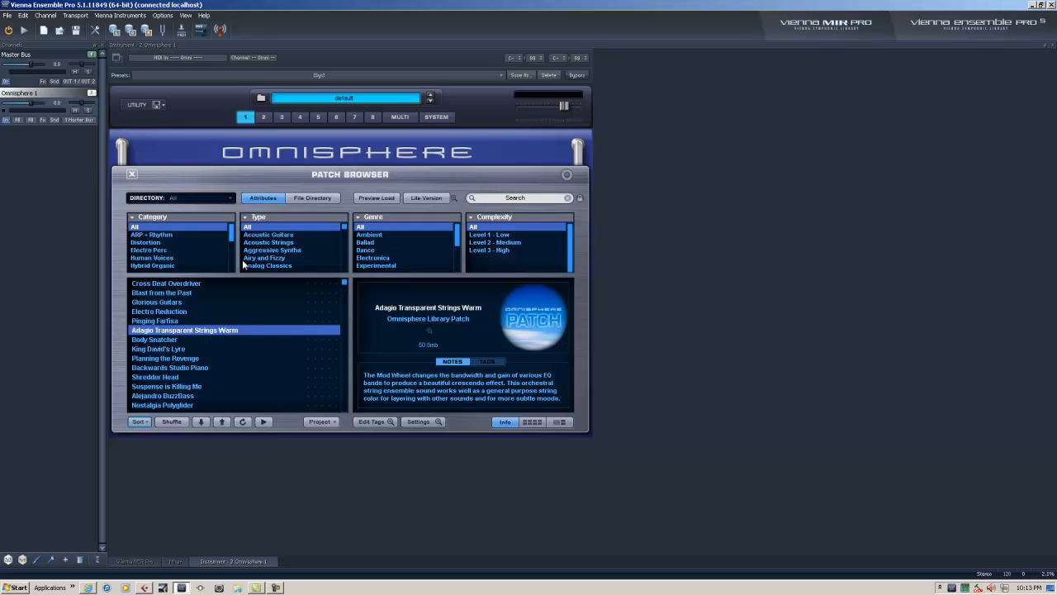
{"action": "left_click", "coordinate": [131, 174]}
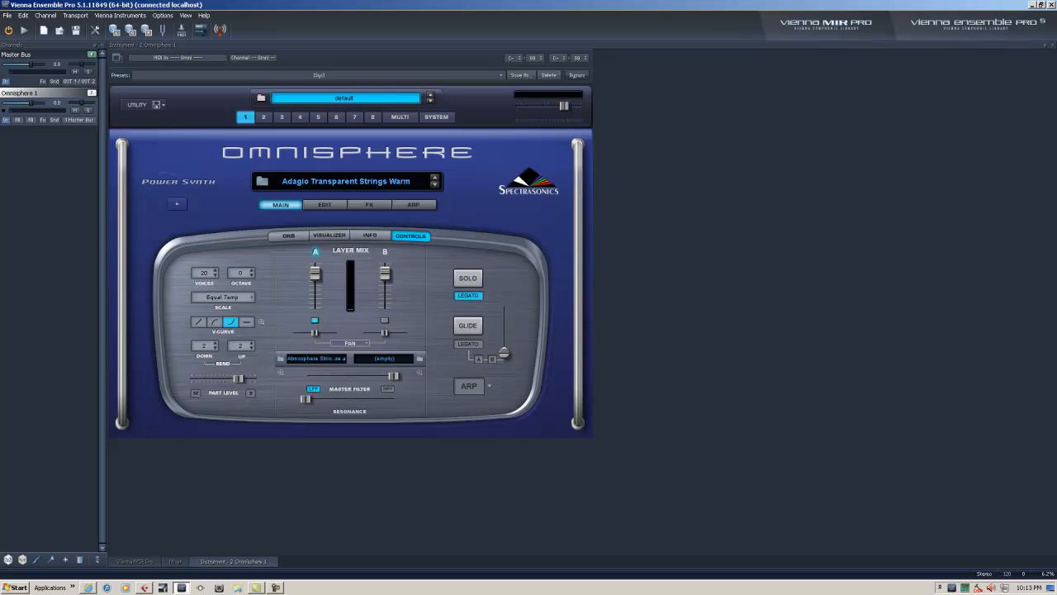
Switch to Cubase, rename the Vienna Ensemble Pro MIDI track as Omnisphere, and maximize the project with a wider track list
{"action": "mouse_move", "coordinate": [144, 588]}
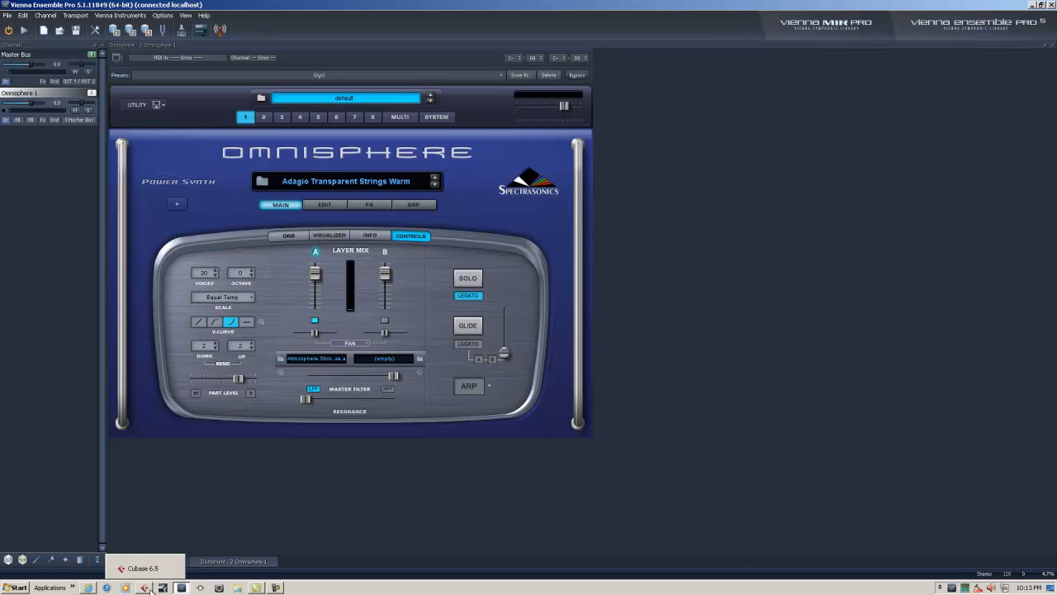
{"action": "left_click", "coordinate": [142, 568]}
{"action": "left_click_drag", "start_coordinate": [156, 217], "coordinate": [156, 297]}
{"action": "double_click", "coordinate": [183, 203]}
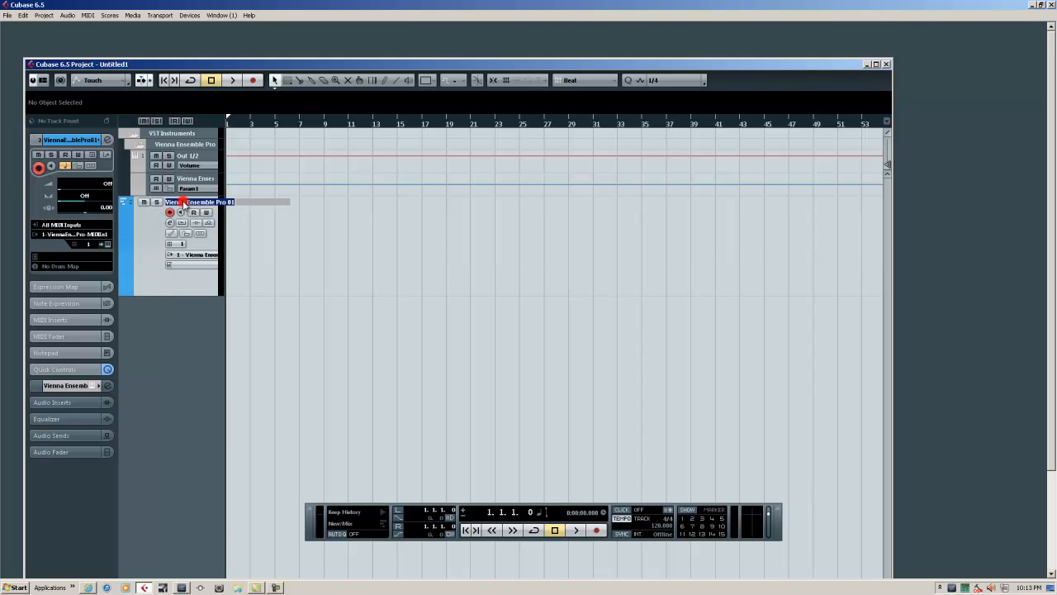
{"action": "type", "text": "Omnisphere"}
{"action": "key", "text": "Return"}
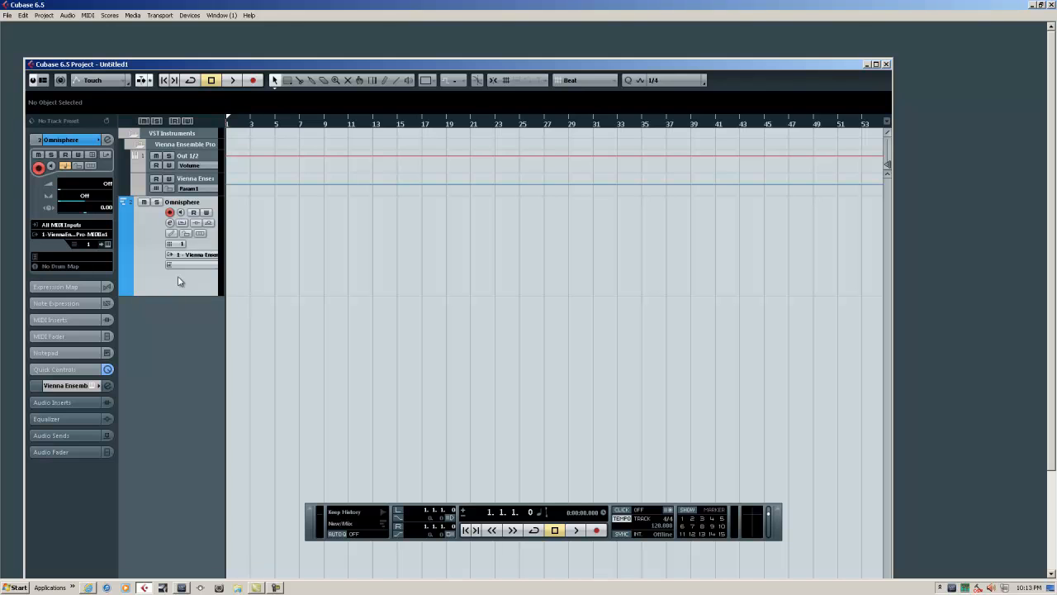
{"action": "left_click", "coordinate": [876, 64]}
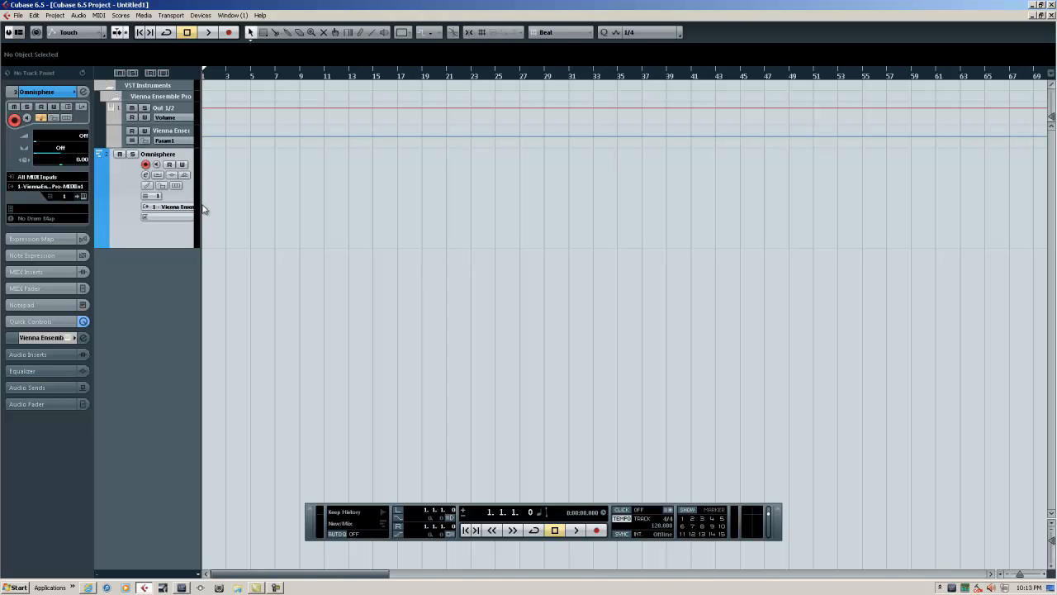
{"action": "left_click_drag", "start_coordinate": [201, 206], "coordinate": [267, 202]}
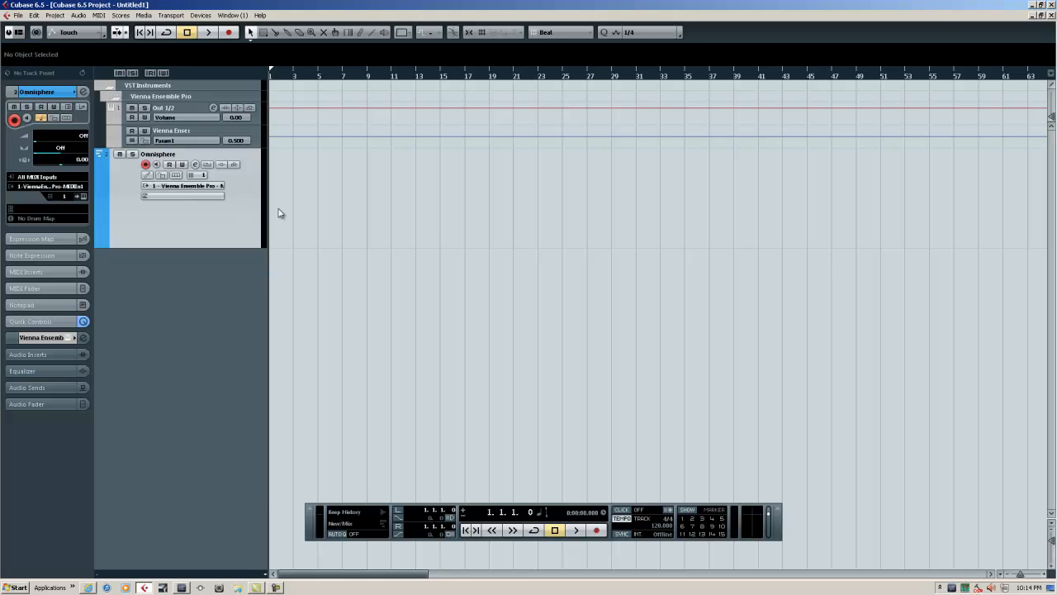
Switch to Vienna Ensemble Pro, try out Omnisphere's master filter slider, and open the Automation Mapping window
{"action": "left_click", "coordinate": [180, 587]}
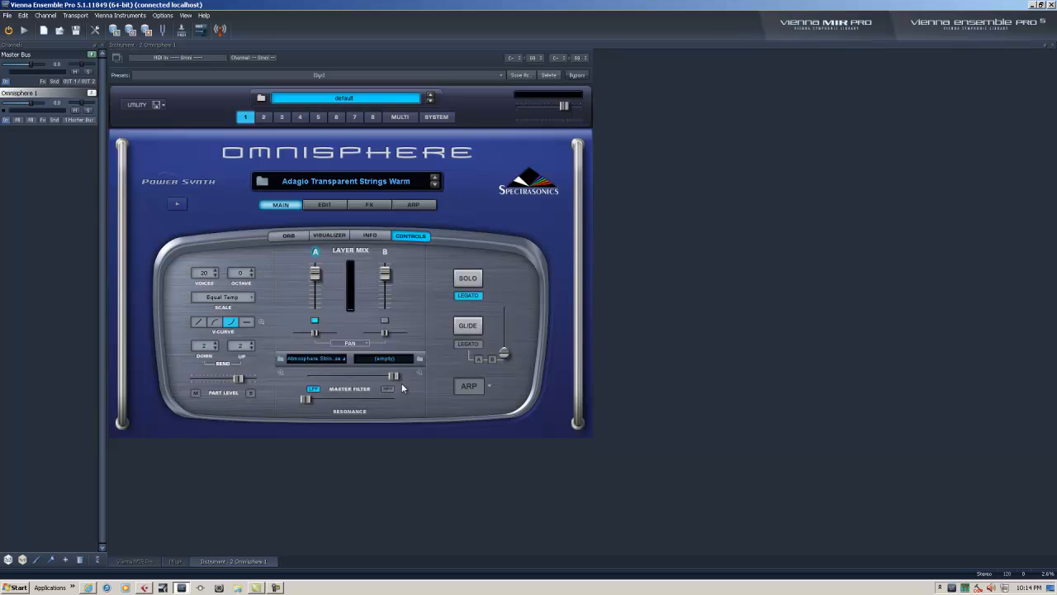
{"action": "left_click_drag", "start_coordinate": [328, 377], "coordinate": [395, 379]}
{"action": "left_click", "coordinate": [80, 16]}
{"action": "mouse_move", "coordinate": [54, 18]}
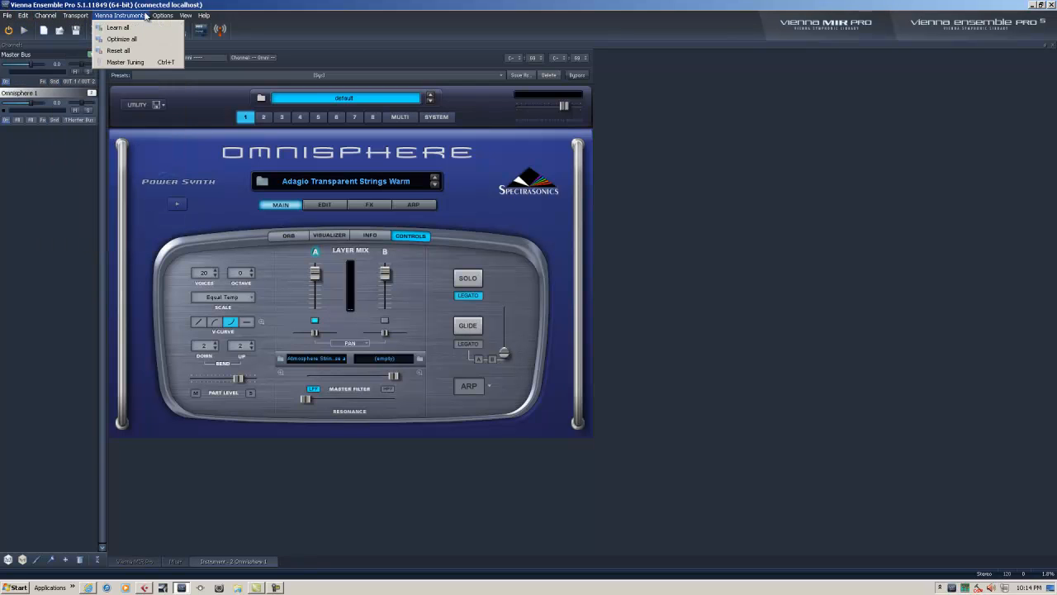
{"action": "mouse_move", "coordinate": [162, 16]}
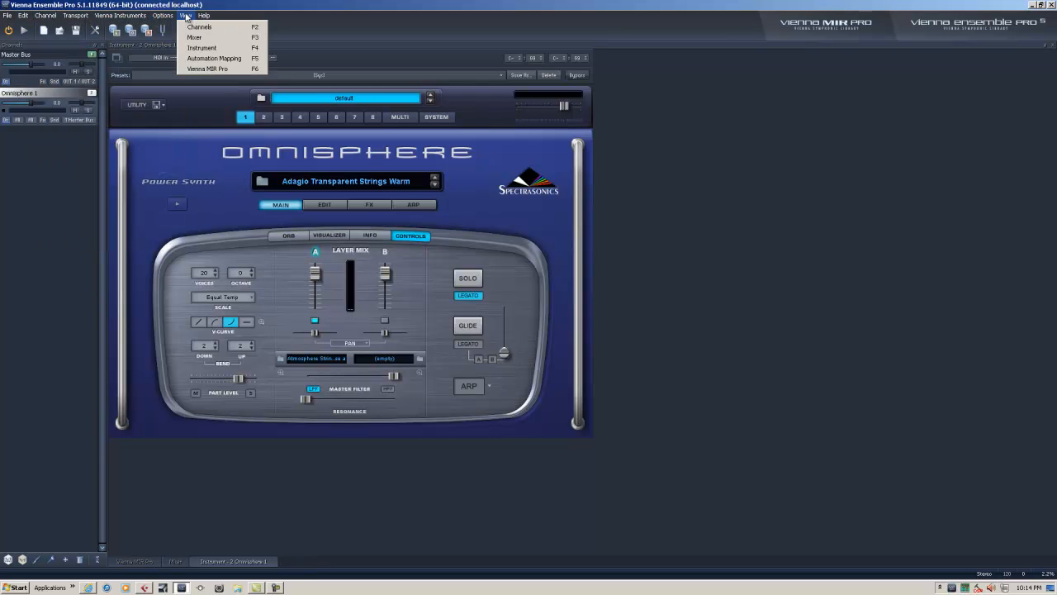
{"action": "left_click", "coordinate": [212, 63]}
Set the automation mapping source to VE PRO Plugin MIDI In 1, Channel 1, Controller 1
{"action": "left_click", "coordinate": [165, 17]}
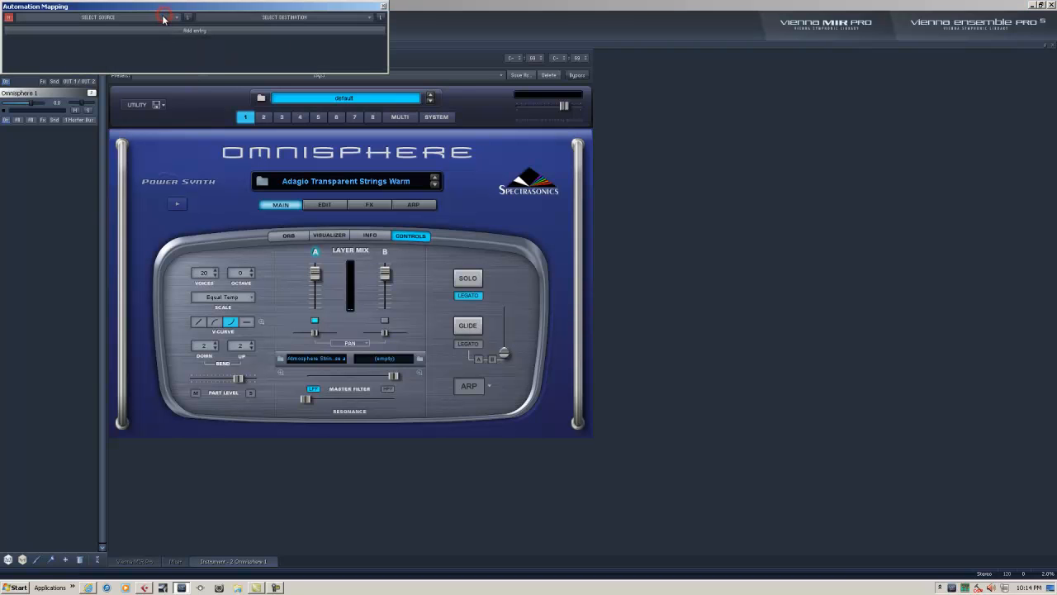
{"action": "left_click", "coordinate": [175, 17]}
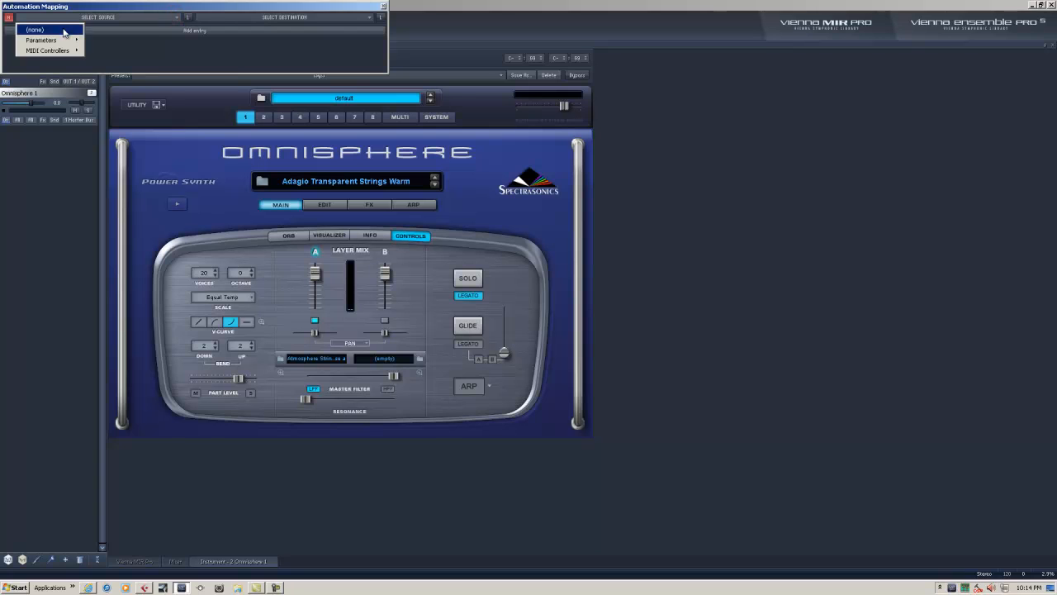
{"action": "mouse_move", "coordinate": [67, 51]}
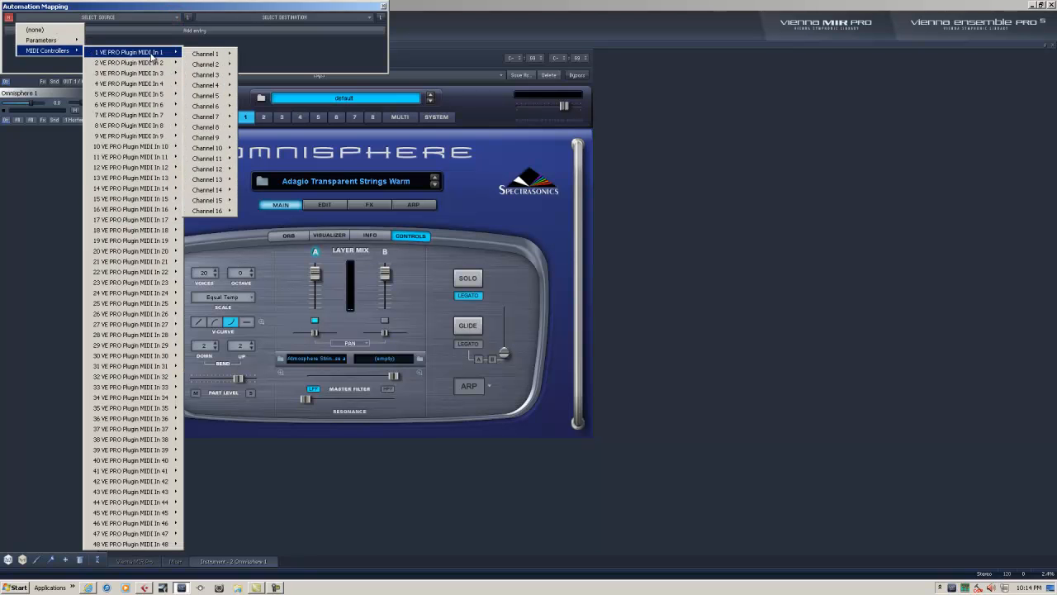
{"action": "mouse_move", "coordinate": [204, 56]}
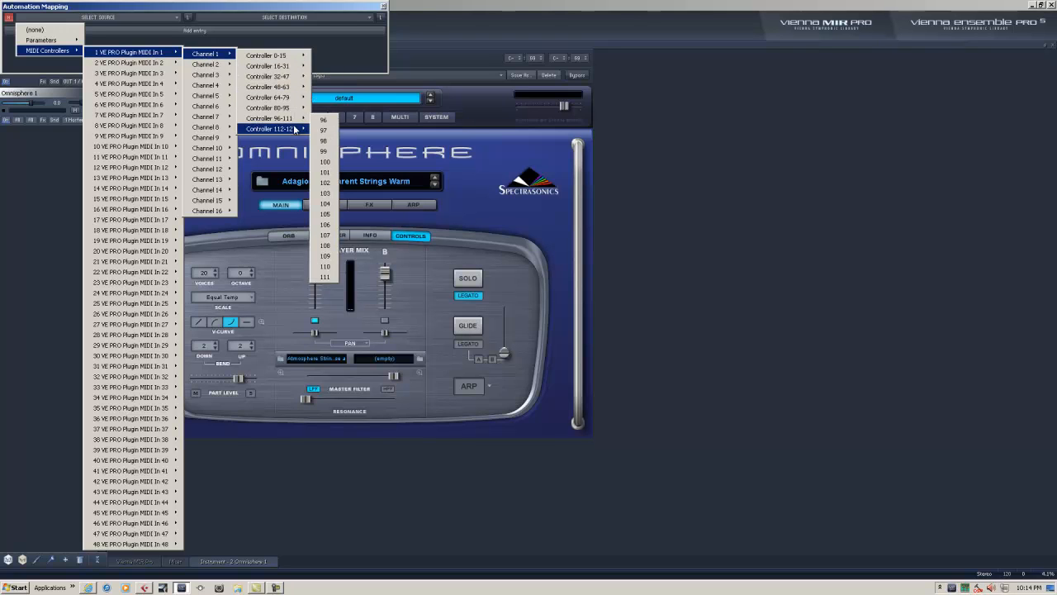
{"action": "mouse_move", "coordinate": [289, 56]}
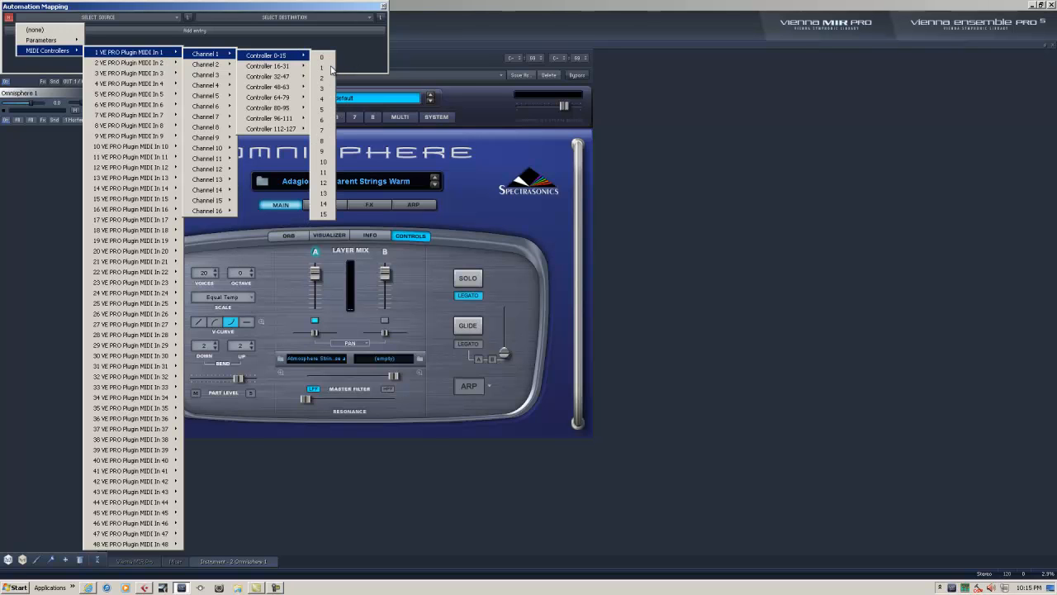
{"action": "left_click", "coordinate": [328, 68]}
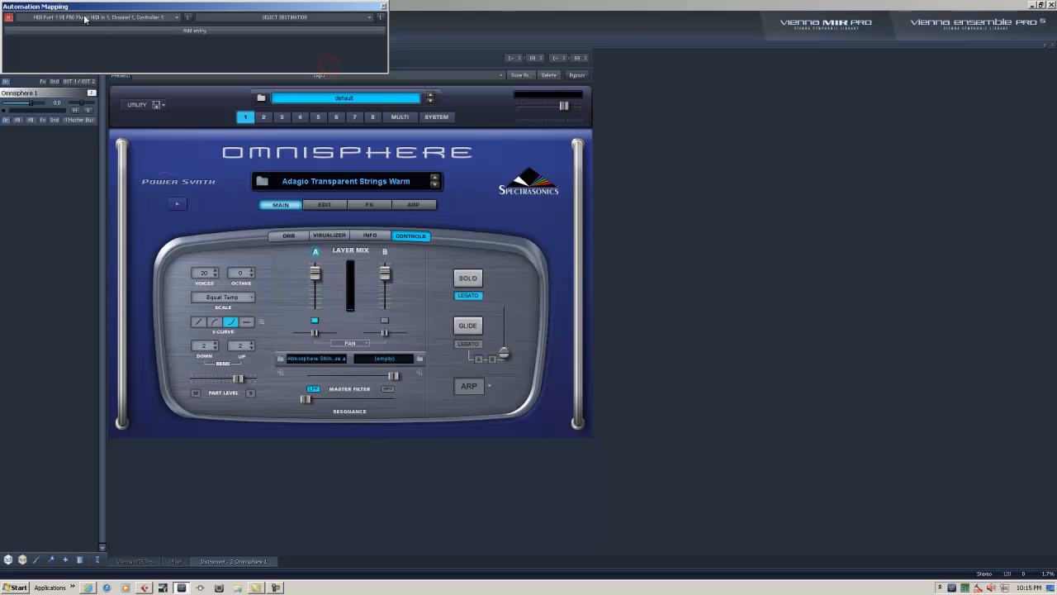
In Cubase, set the Omnisphere track's output to Vienna Ensemble Pro MIDI In 1, and return to the automation mapping in Vienna Ensemble Pro
{"action": "left_click", "coordinate": [146, 587]}
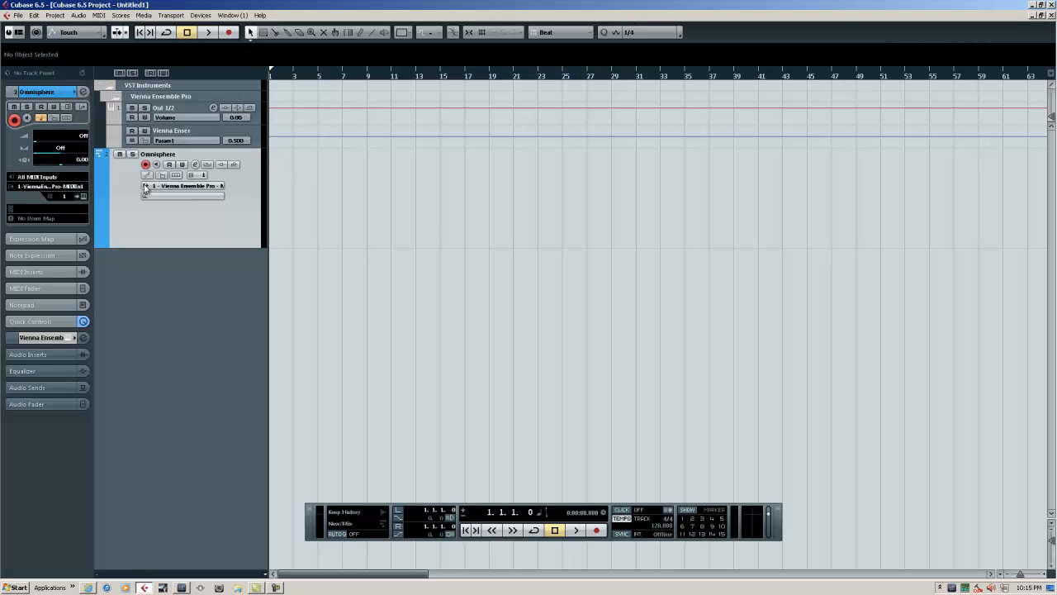
{"action": "left_click", "coordinate": [37, 185]}
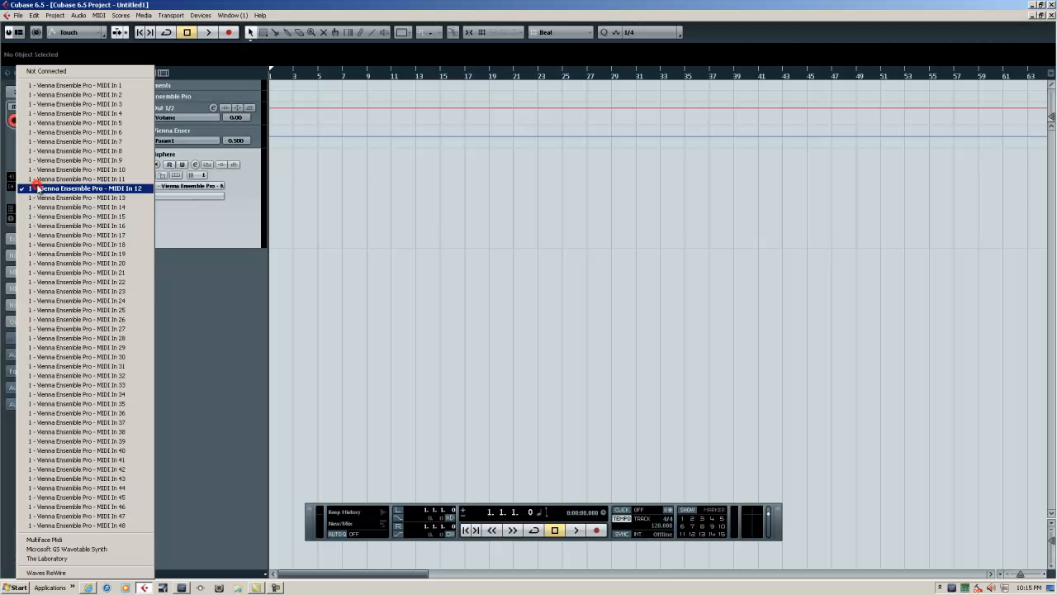
{"action": "left_click", "coordinate": [74, 86]}
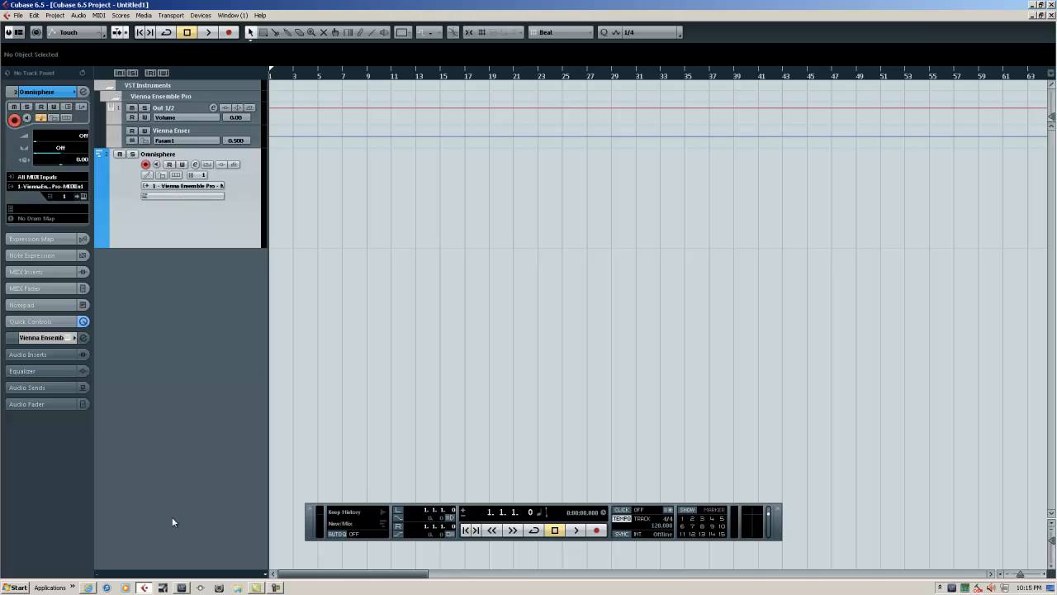
{"action": "left_click", "coordinate": [184, 588]}
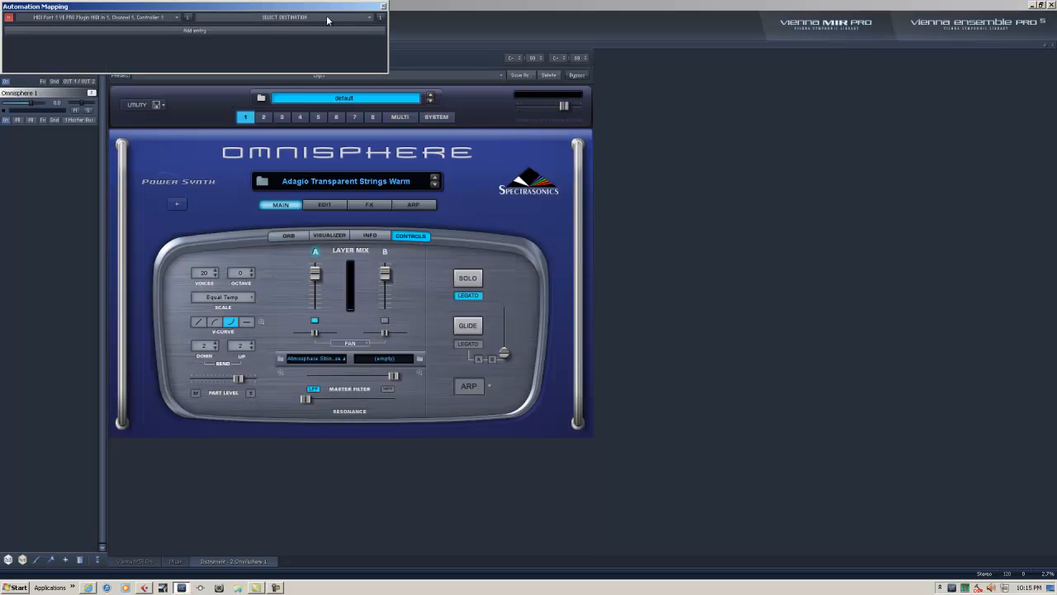
{"action": "left_click", "coordinate": [370, 17]}
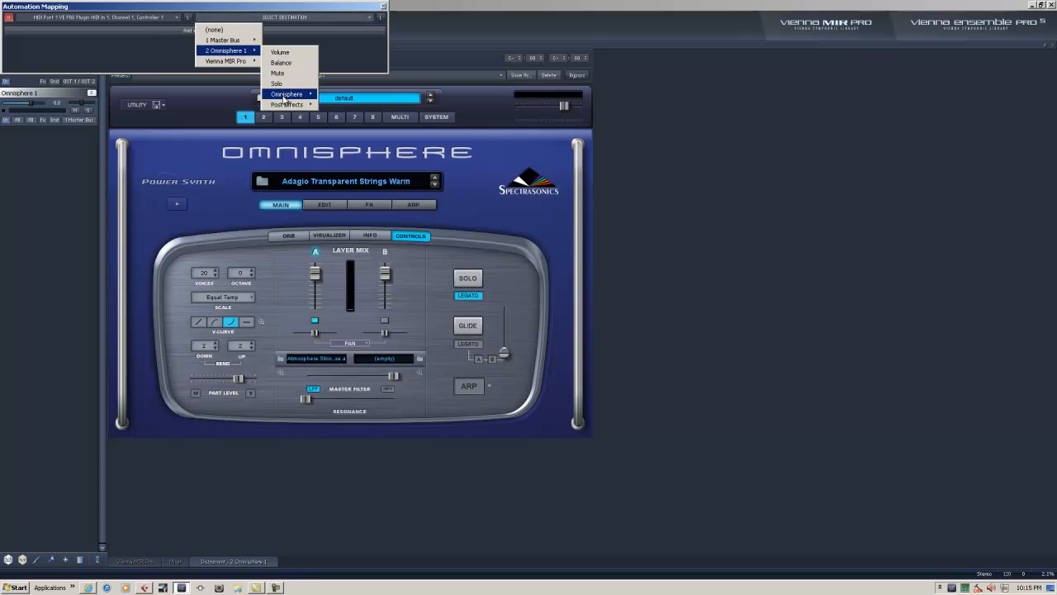
{"action": "mouse_move", "coordinate": [284, 97]}
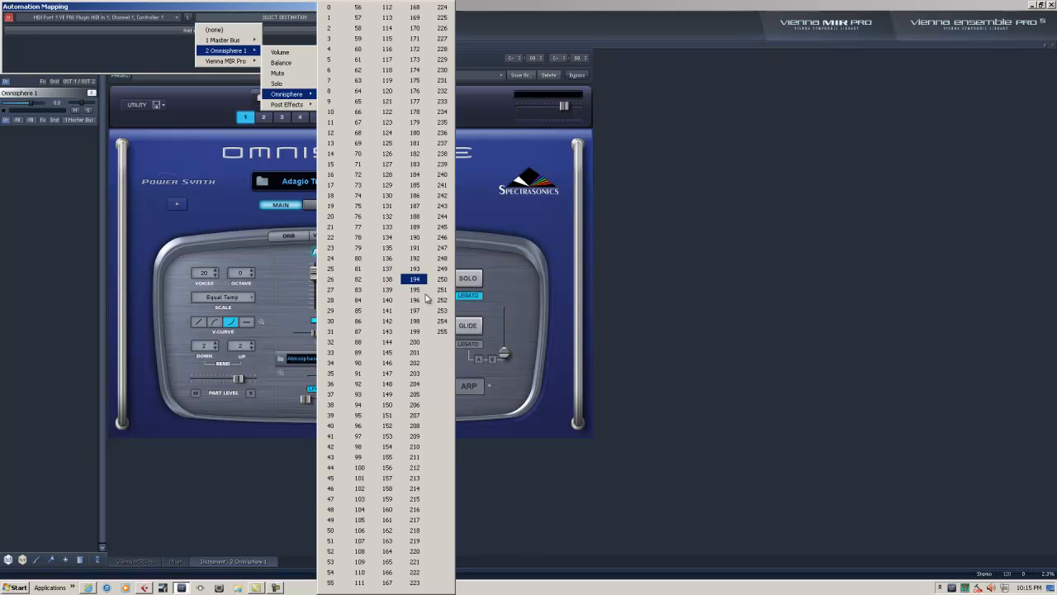
{"action": "left_click", "coordinate": [489, 218]}
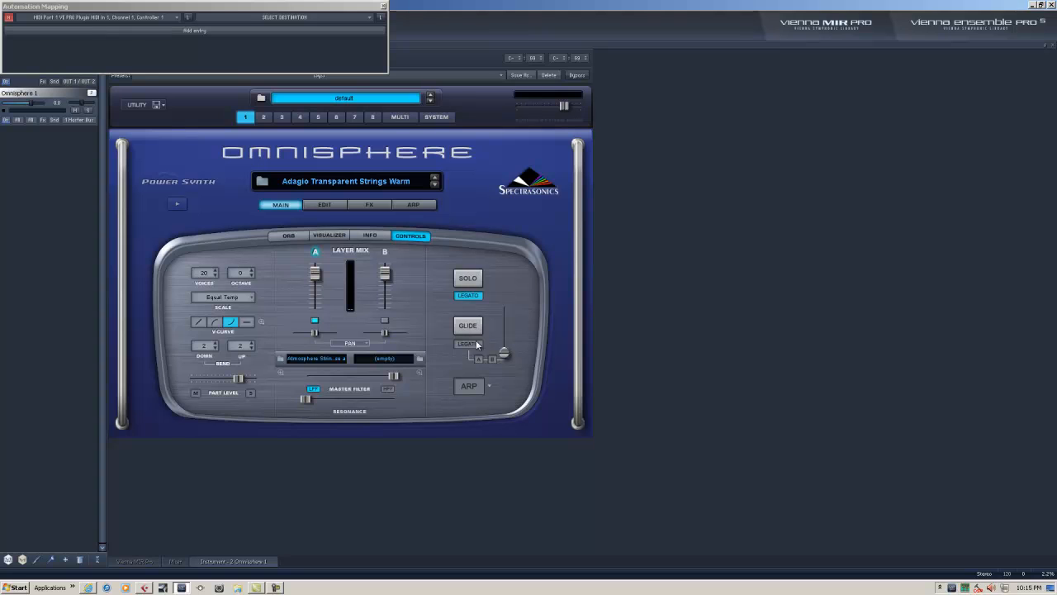
Lower Omnisphere's master filter slider to about the middle and enable host automation for it
{"action": "left_click_drag", "start_coordinate": [390, 380], "coordinate": [355, 379]}
{"action": "right_click", "coordinate": [355, 378]}
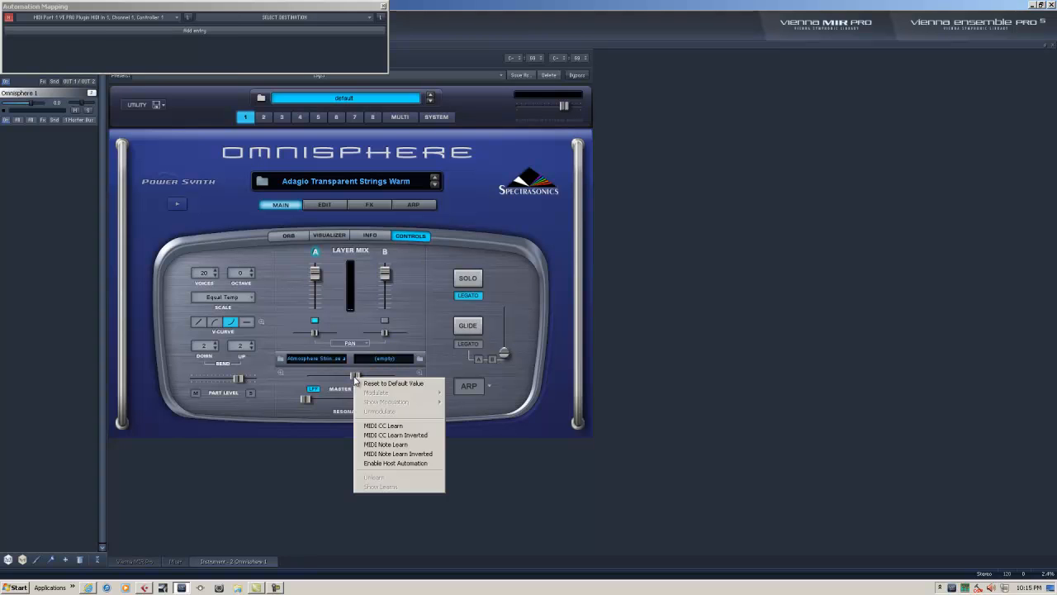
{"action": "left_click", "coordinate": [390, 467]}
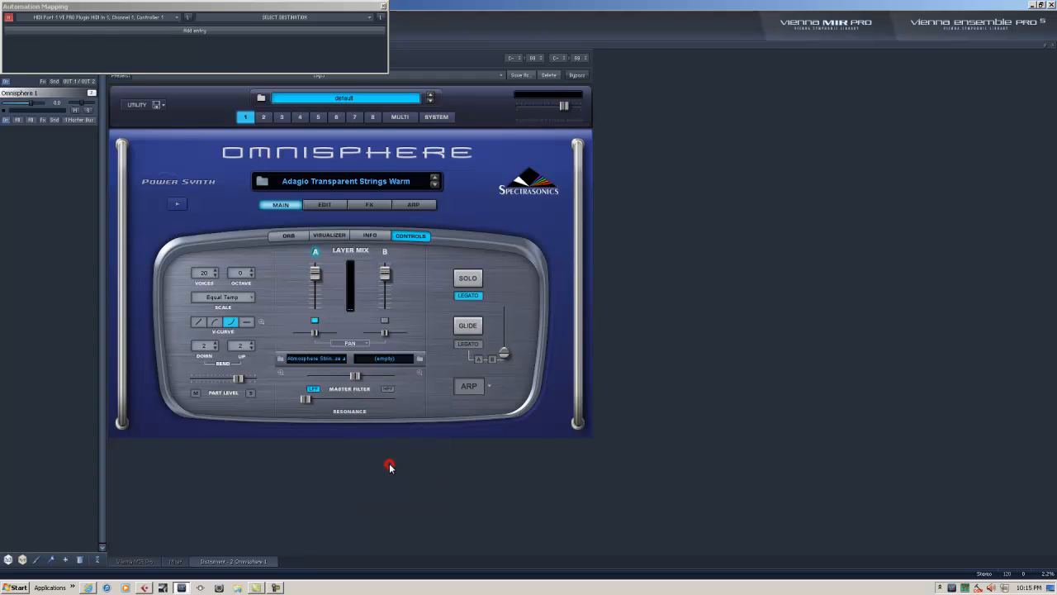
{"action": "right_click", "coordinate": [359, 378]}
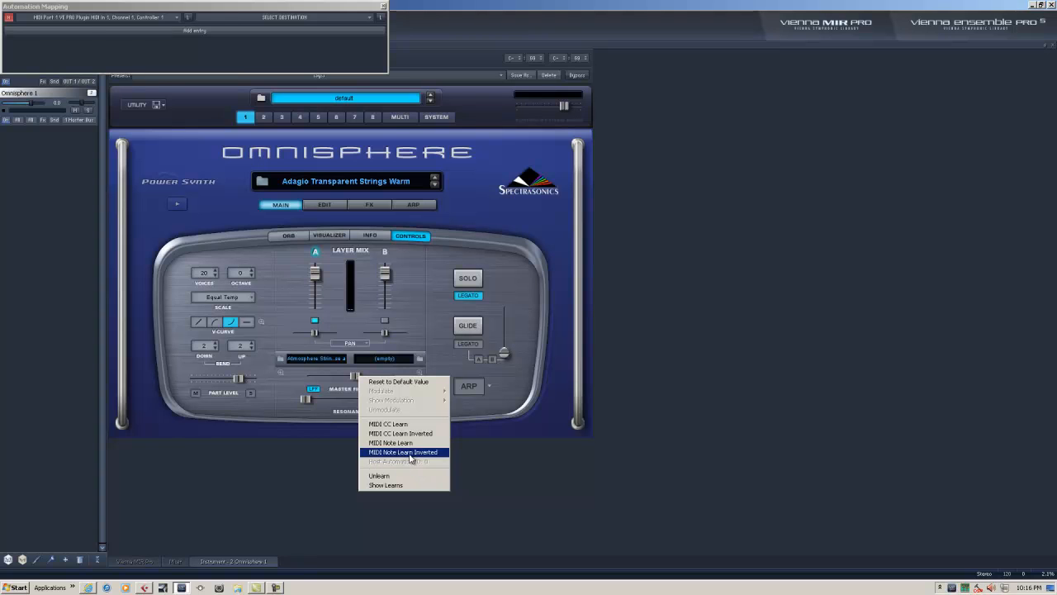
{"action": "left_click", "coordinate": [283, 399]}
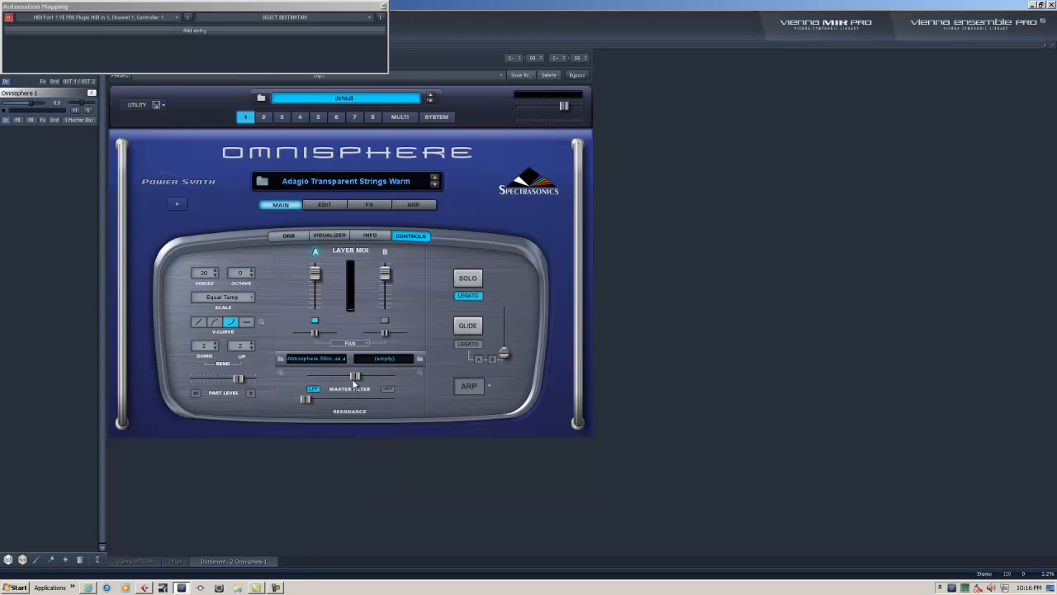
Set the automation mapping destination to the 1MastrFilter parameter of 2 Omnisphere 1, and try out the master filter slider
{"action": "left_click", "coordinate": [99, 9]}
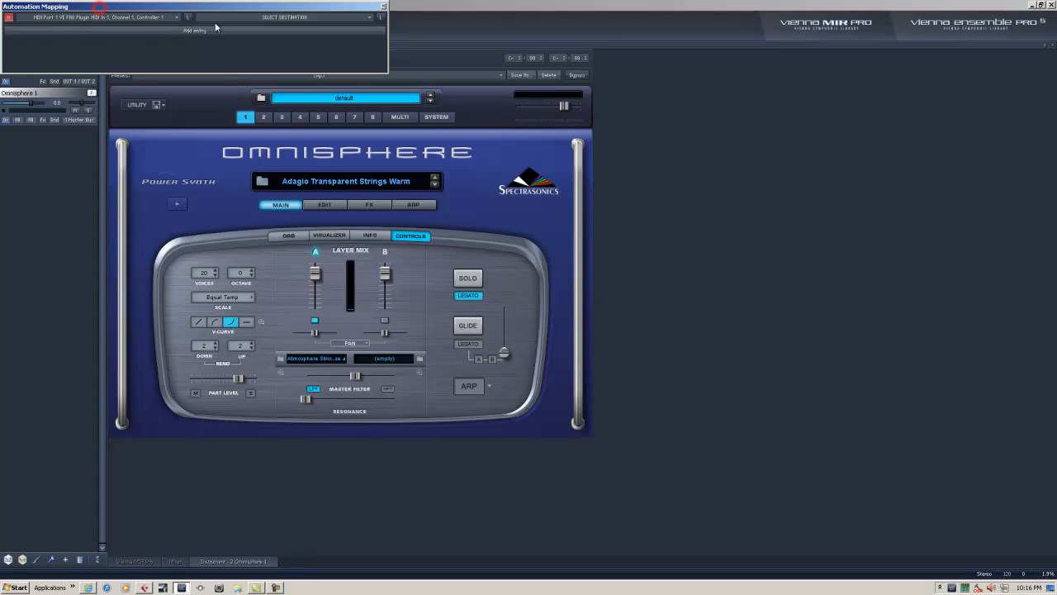
{"action": "left_click", "coordinate": [370, 19]}
{"action": "mouse_move", "coordinate": [231, 50]}
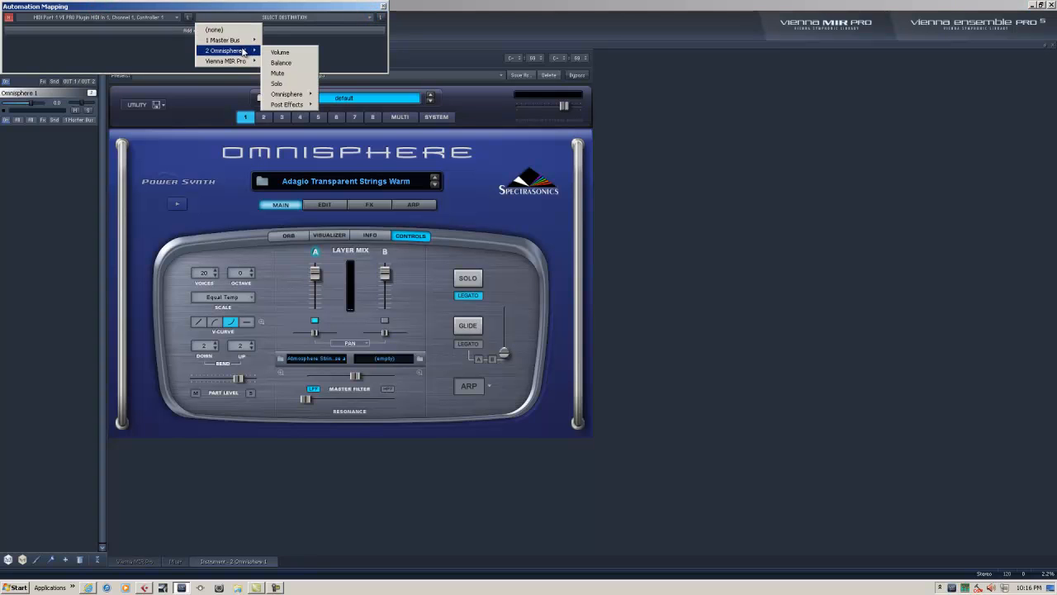
{"action": "left_click", "coordinate": [298, 95]}
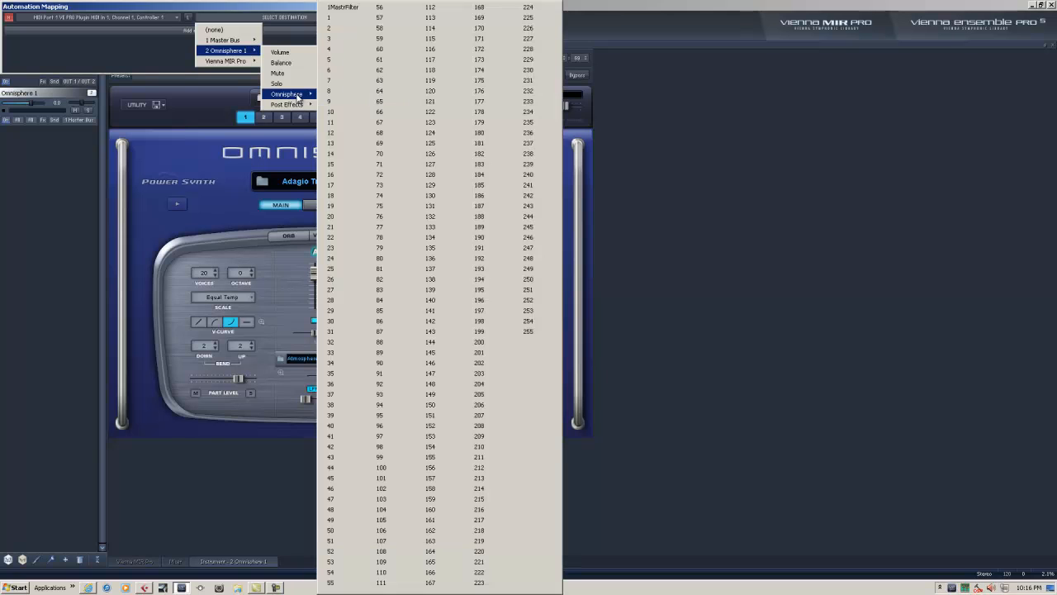
{"action": "left_click", "coordinate": [344, 8]}
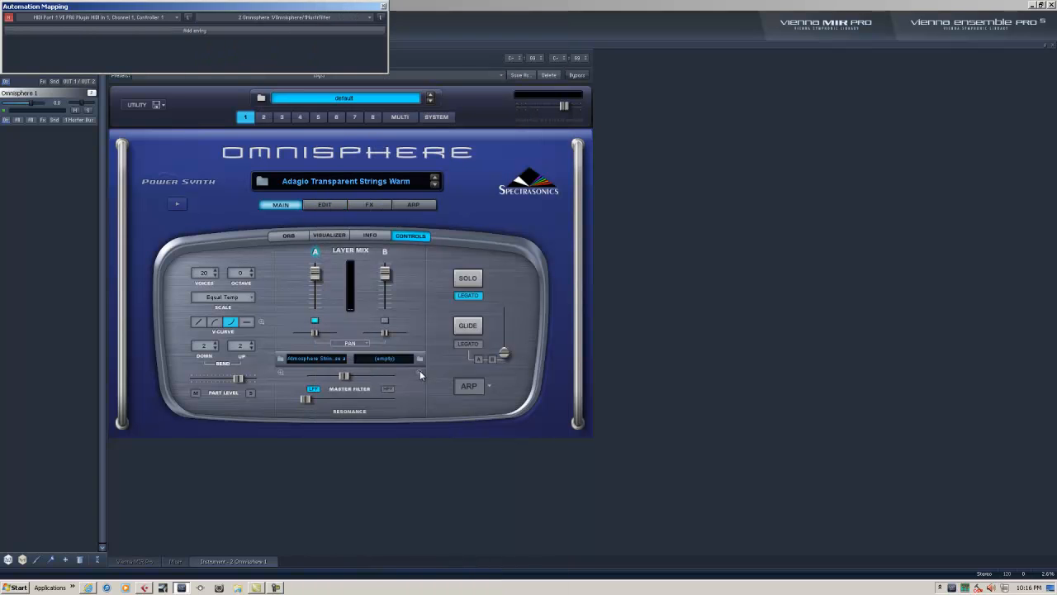
{"action": "left_click_drag", "start_coordinate": [382, 375], "coordinate": [352, 374]}
Switch to Cubase and record about 17 bars of chords with modulation wheel movements on the Omnisphere track
{"action": "left_click", "coordinate": [144, 587]}
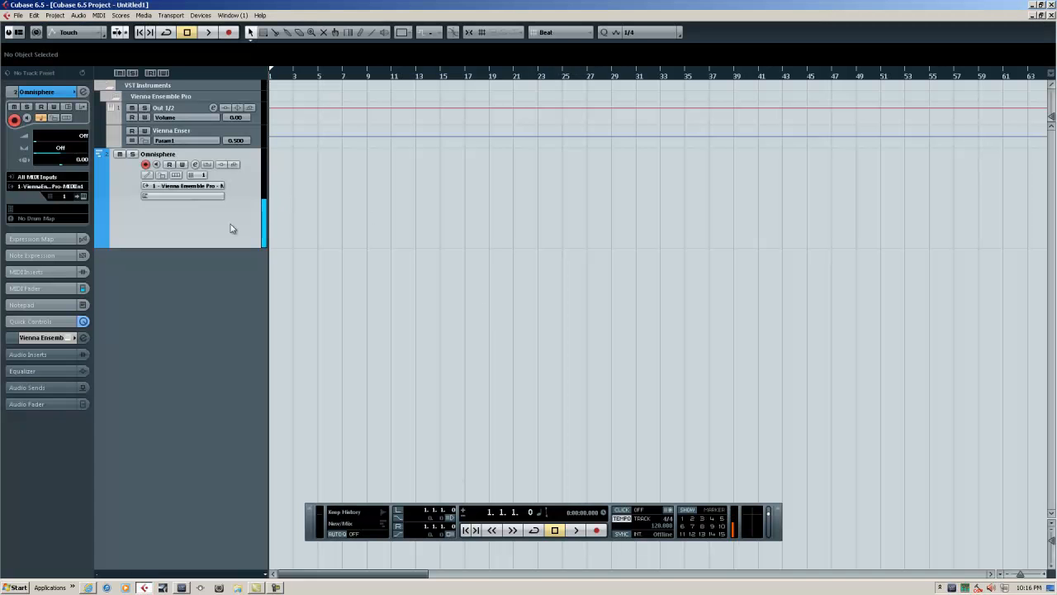
{"action": "key", "text": "space"}
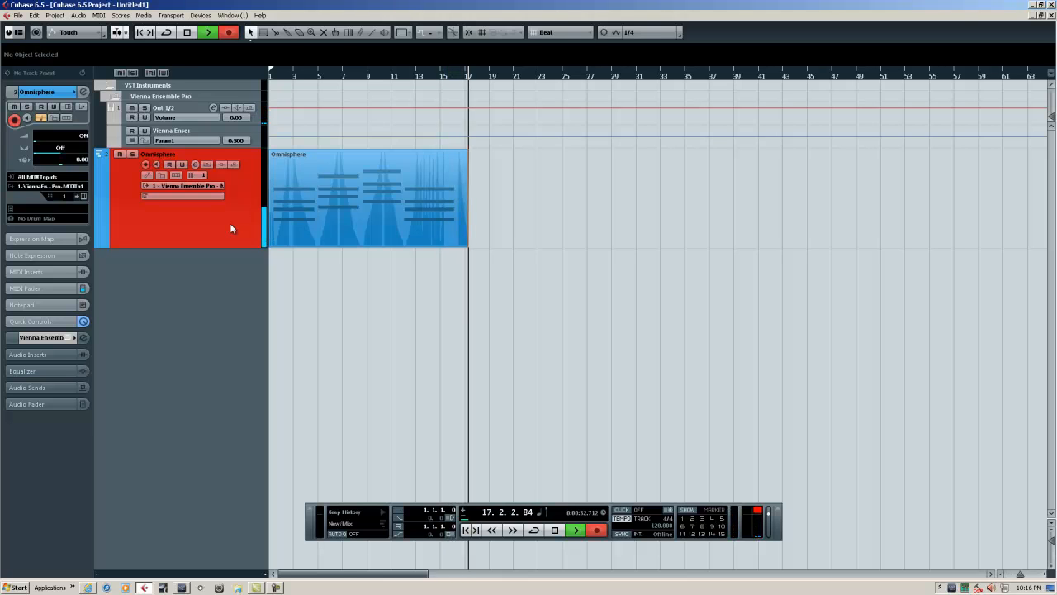
{"action": "key", "text": "space"}
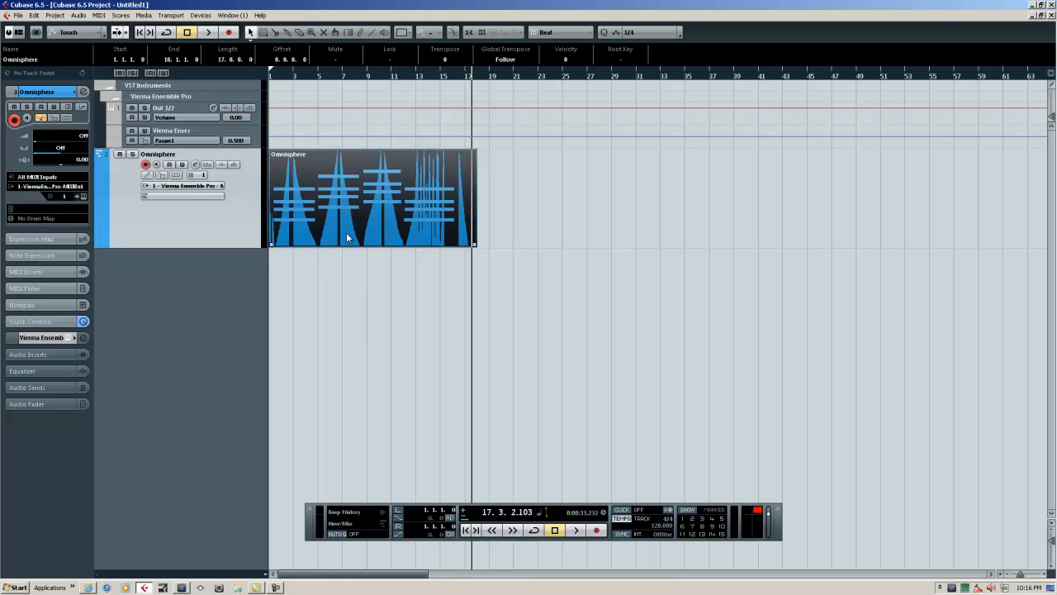
Loop the recorded part from bar 1 to 17, play it from the start, and watch the master filter in Vienna Ensemble Pro
{"action": "left_click", "coordinate": [533, 530]}
{"action": "left_click_drag", "start_coordinate": [273, 73], "coordinate": [471, 75]}
{"action": "left_click", "coordinate": [556, 531]}
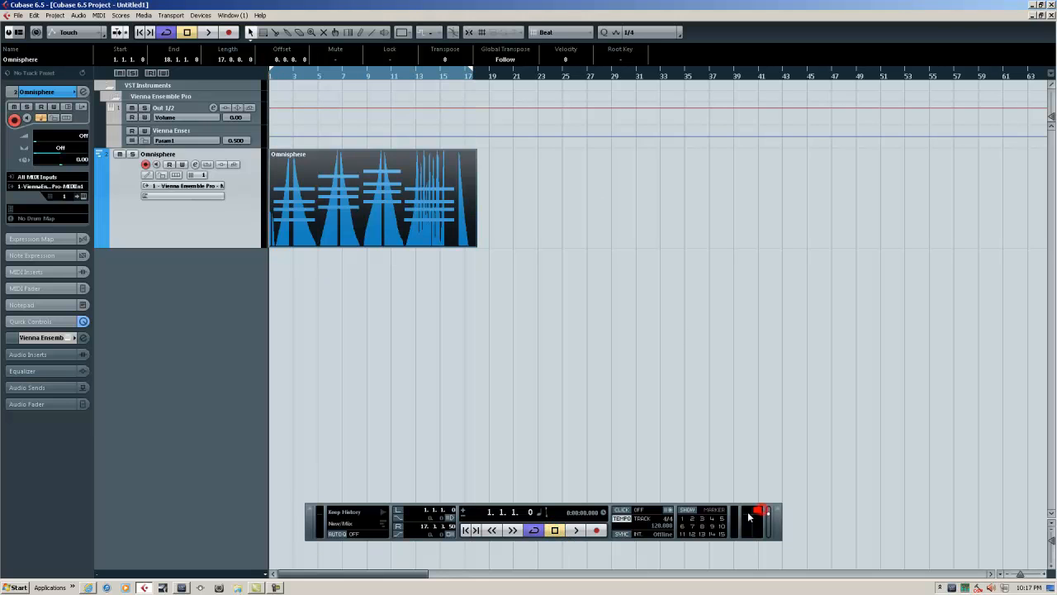
{"action": "left_click", "coordinate": [761, 507]}
{"action": "left_click", "coordinate": [575, 530]}
{"action": "left_click", "coordinate": [183, 588]}
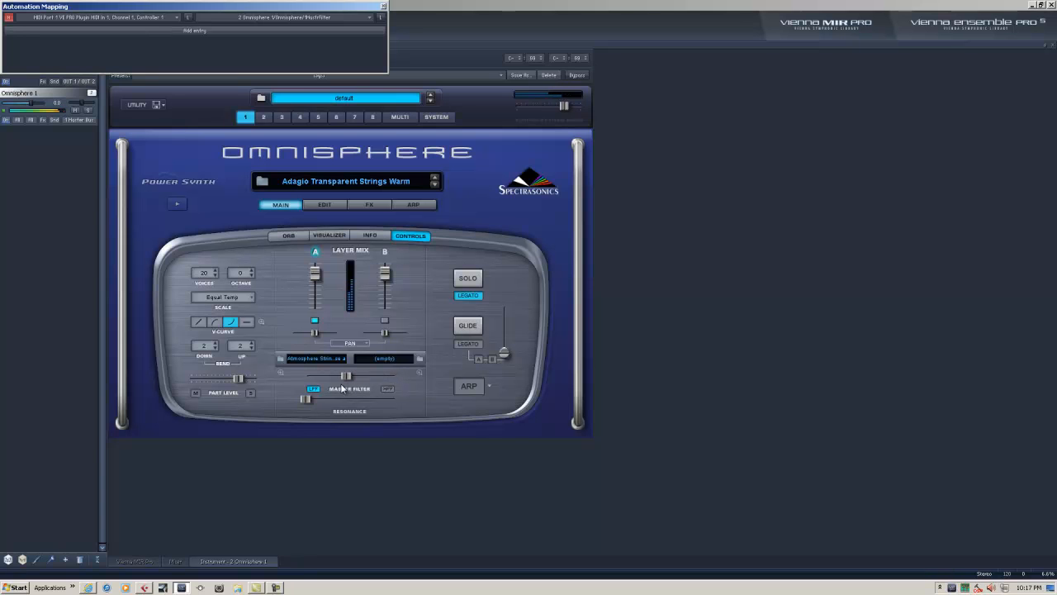
In Cubase, open the Omnisphere part in the Key Editor, compare its modulation lane with the master filter's movement, and stop playback
{"action": "left_click", "coordinate": [144, 587]}
{"action": "double_click", "coordinate": [392, 187]}
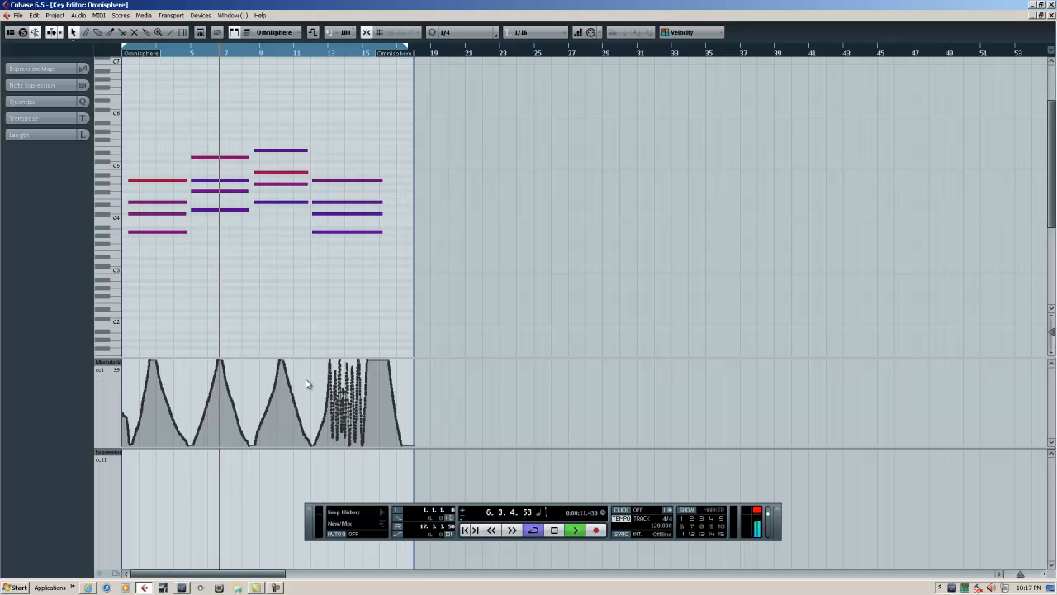
{"action": "left_click", "coordinate": [182, 588]}
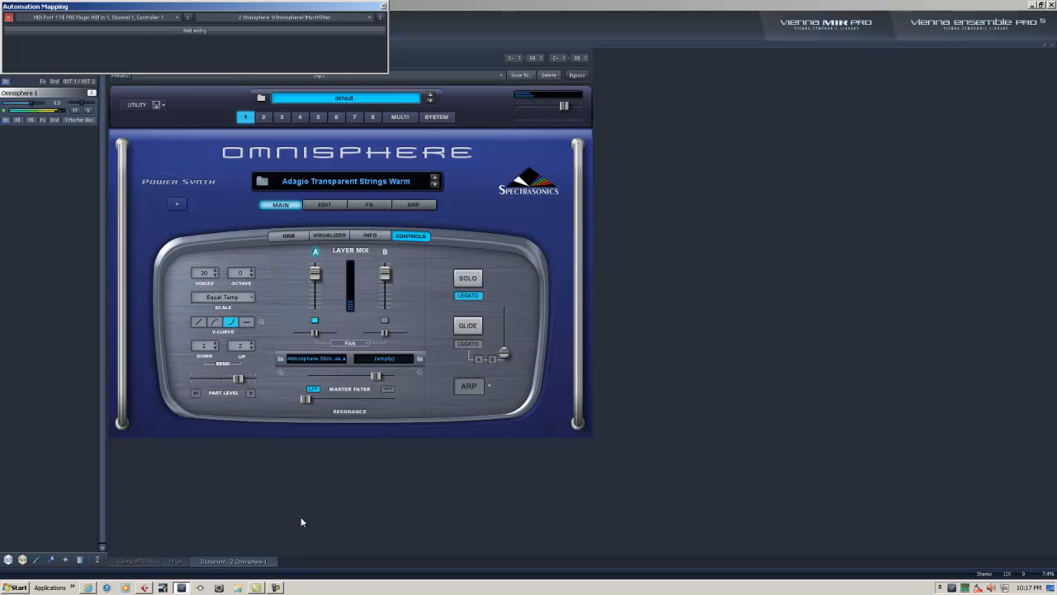
{"action": "left_click", "coordinate": [145, 587]}
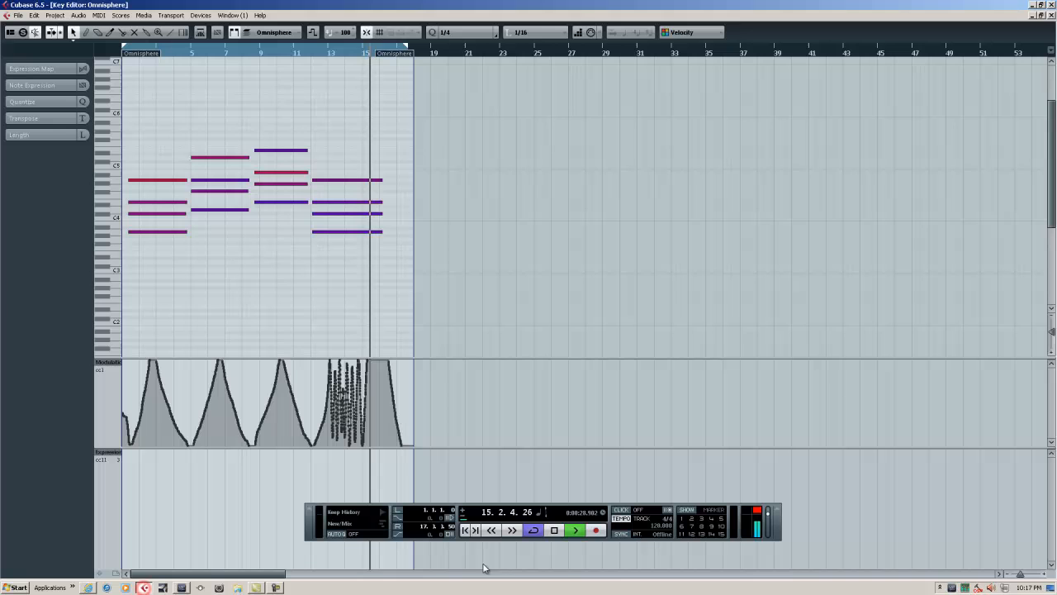
{"action": "left_click", "coordinate": [561, 530]}
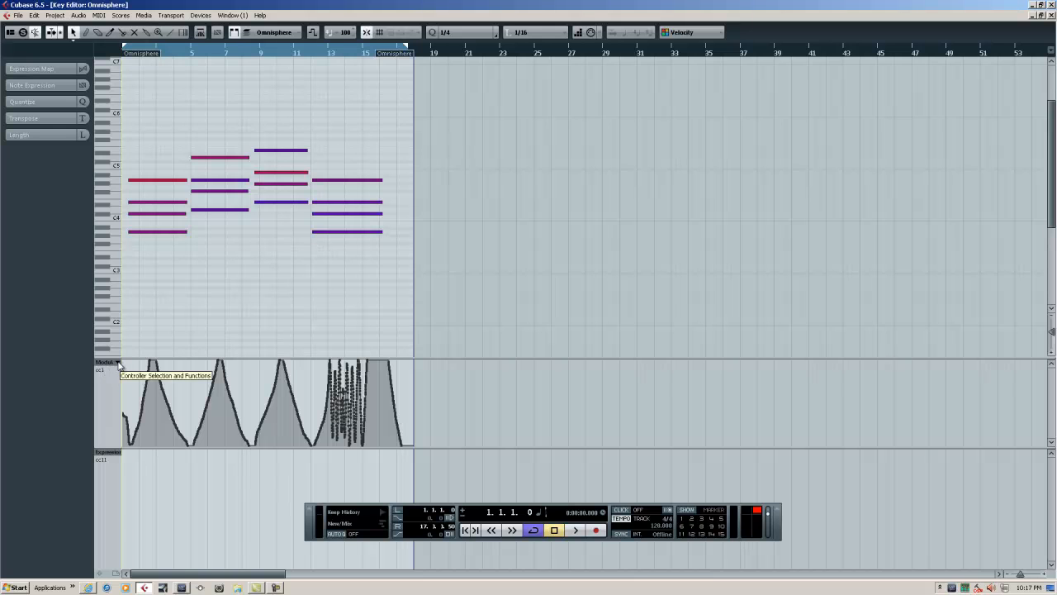
Examine the Key Editor's controller lane choices and the Parameters and MIDI Controllers sources in Vienna Ensemble Pro's automation mapping
{"action": "left_click", "coordinate": [119, 362]}
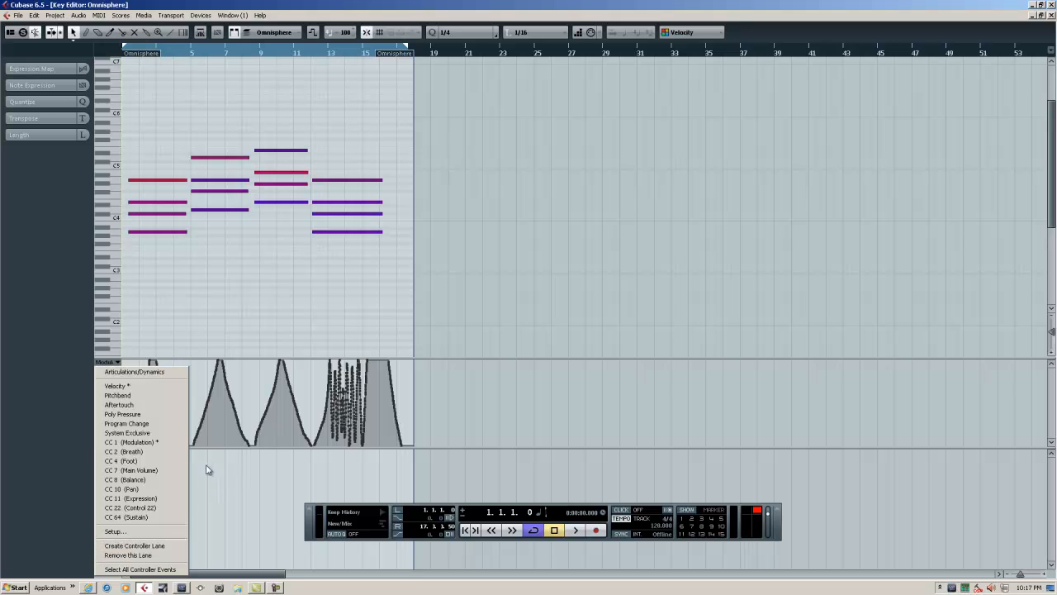
{"action": "left_click", "coordinate": [508, 420]}
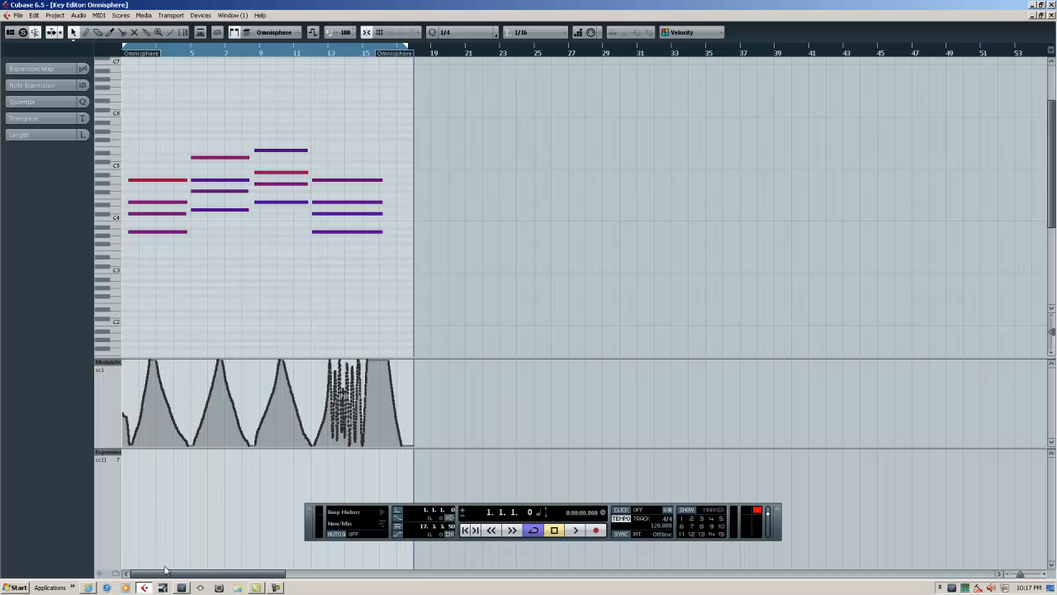
{"action": "left_click", "coordinate": [180, 588]}
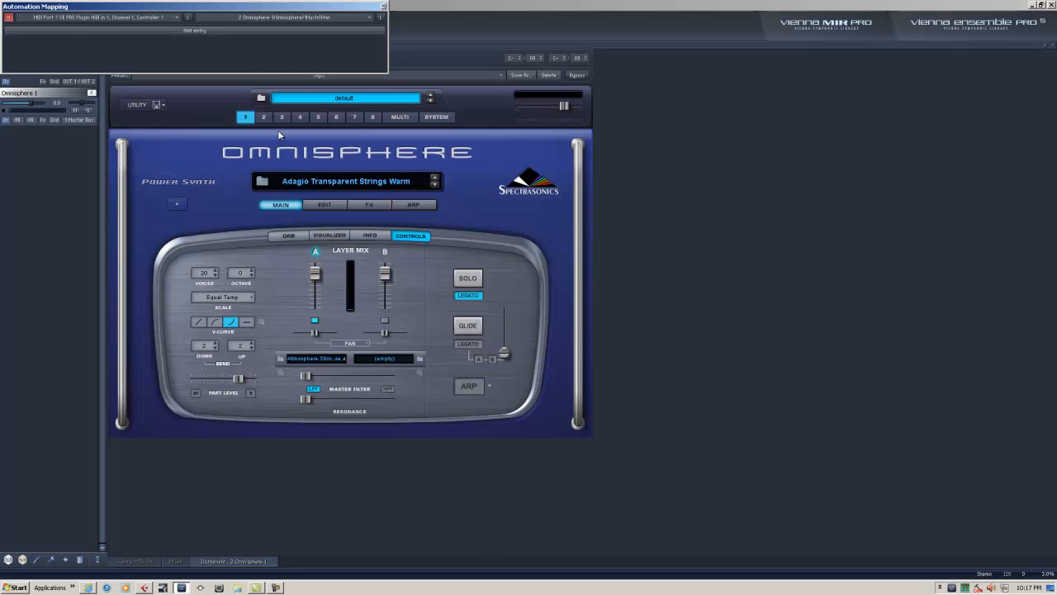
{"action": "left_click", "coordinate": [176, 19]}
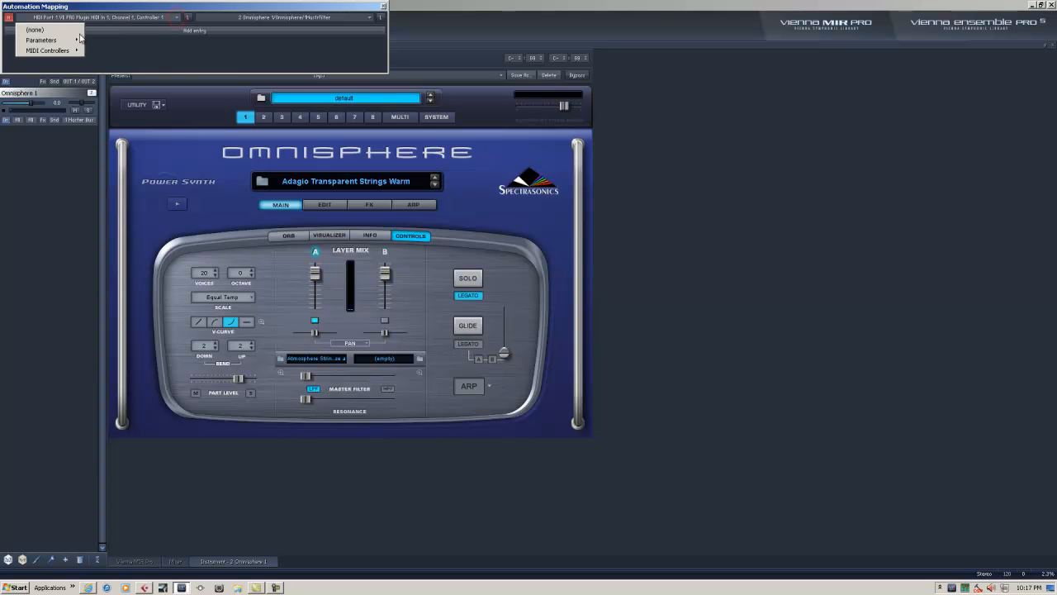
{"action": "mouse_move", "coordinate": [60, 42]}
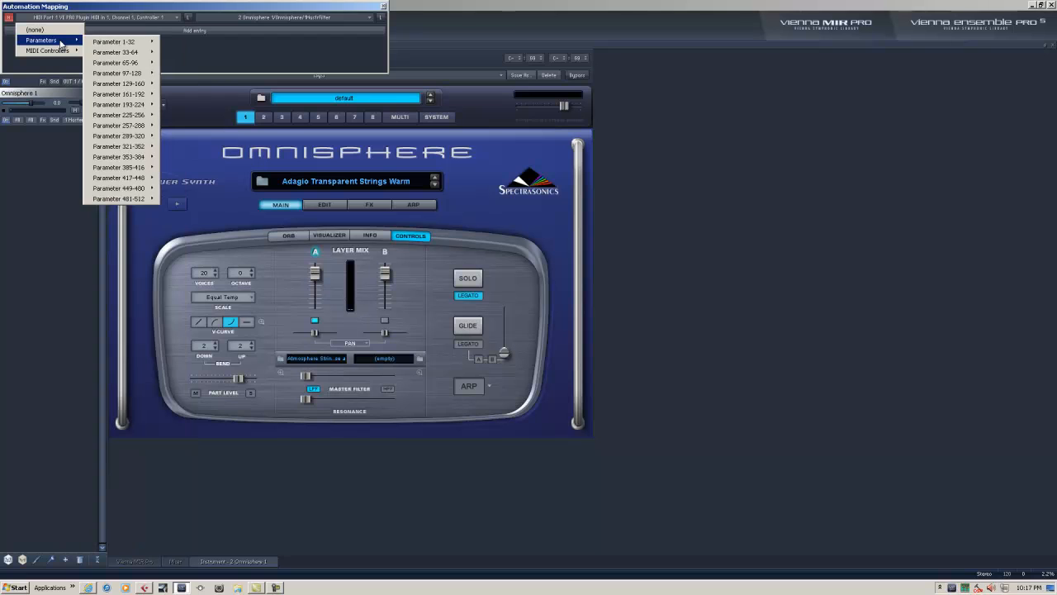
{"action": "mouse_move", "coordinate": [128, 201]}
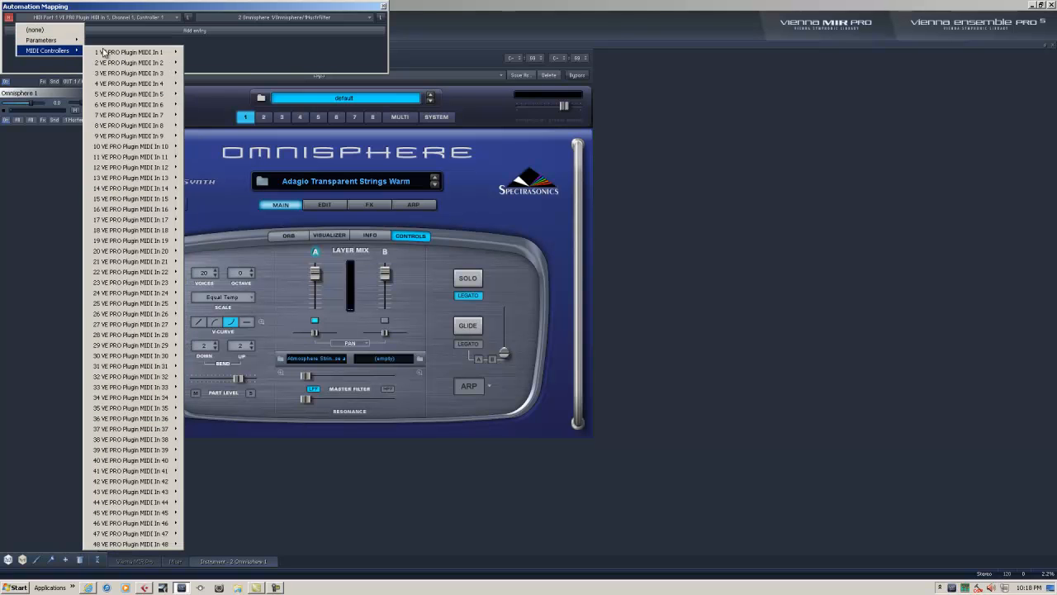
{"action": "mouse_move", "coordinate": [156, 53]}
{"action": "mouse_move", "coordinate": [207, 54]}
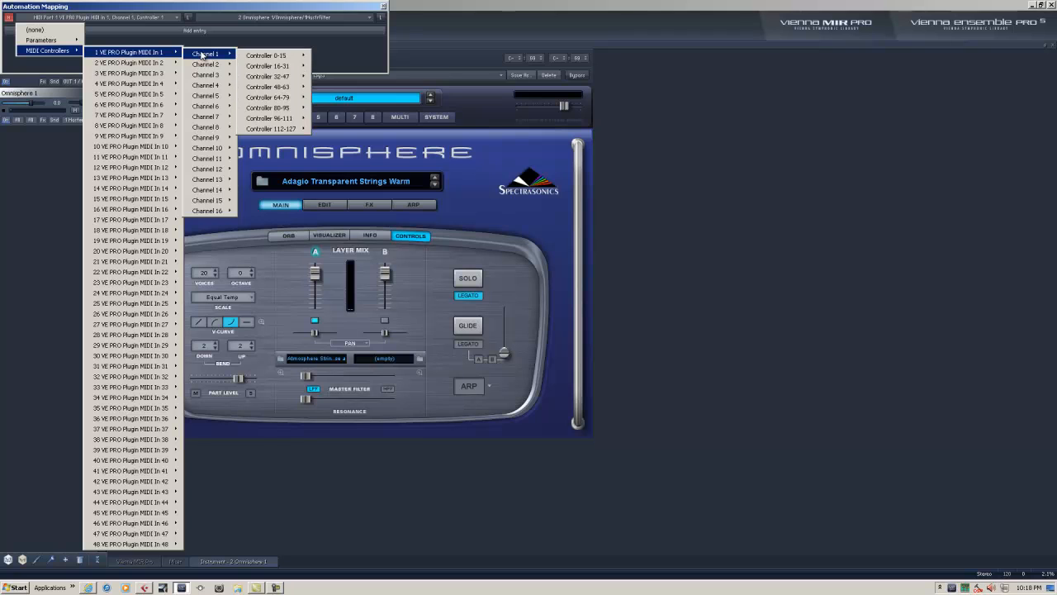
{"action": "mouse_move", "coordinate": [256, 55]}
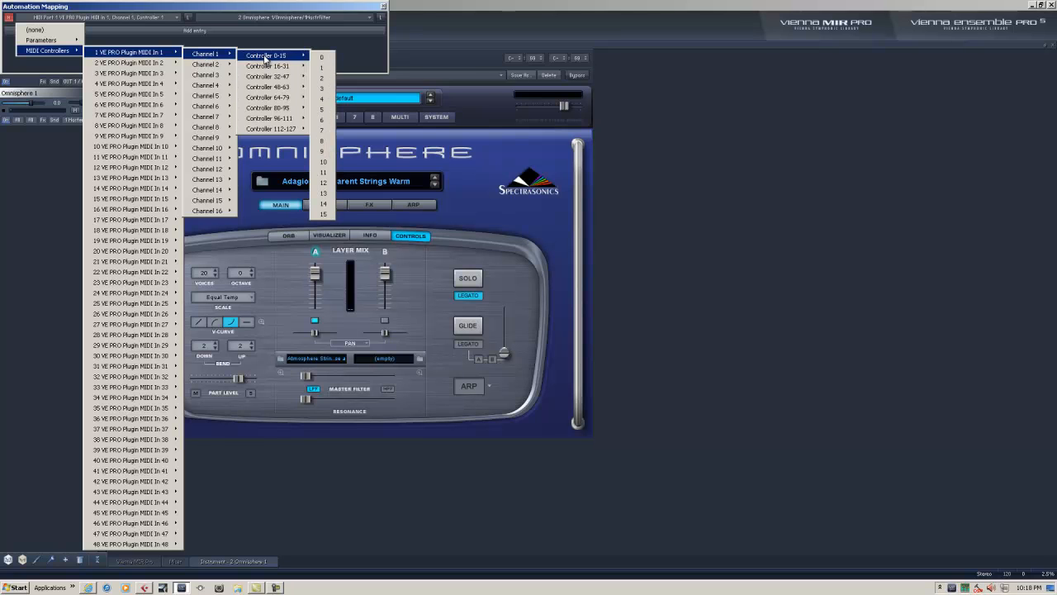
{"action": "mouse_move", "coordinate": [294, 121]}
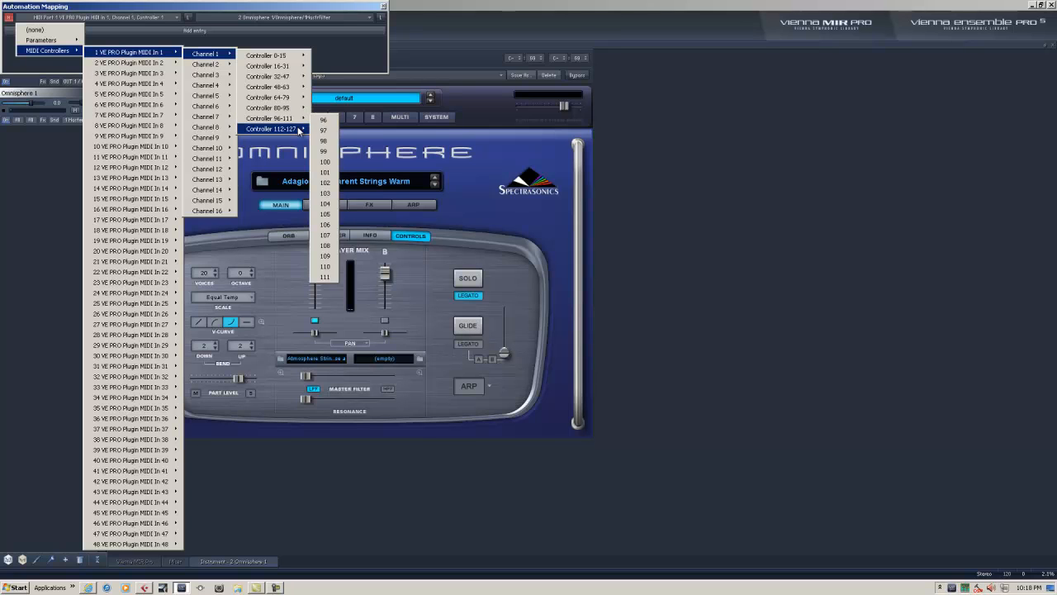
{"action": "left_click", "coordinate": [252, 7]}
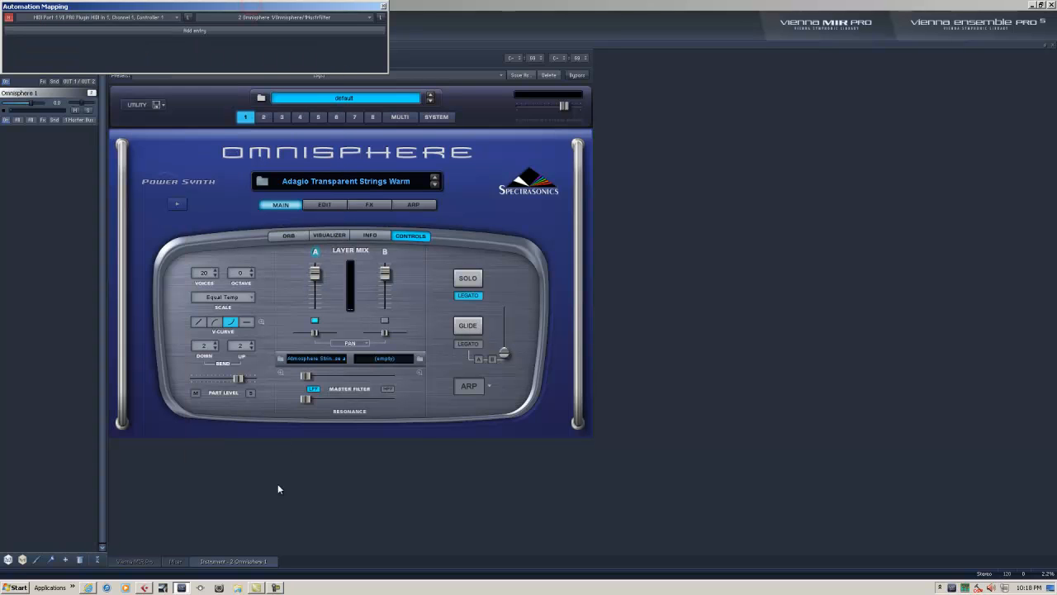